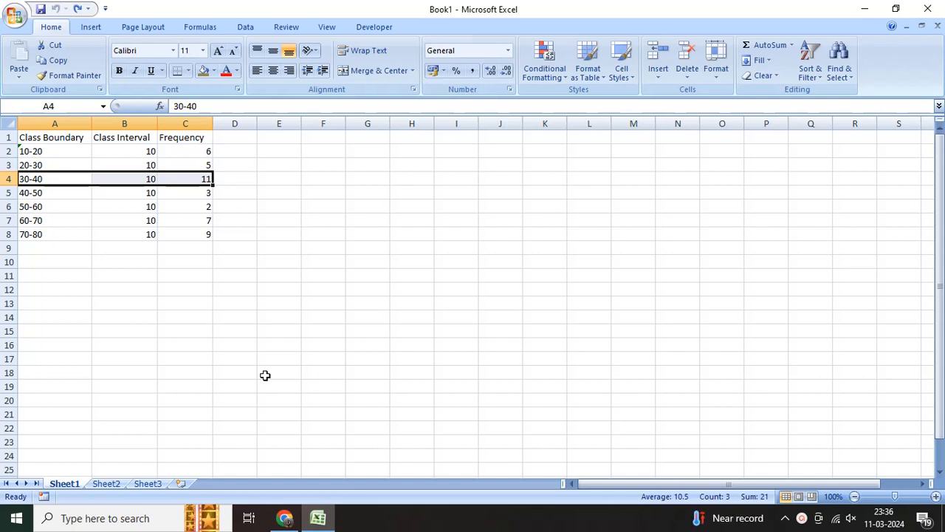
# - Highlight the modal class row 30-40 (A4:C4) with a dark tan fill colour
pyautogui.click(267, 360)
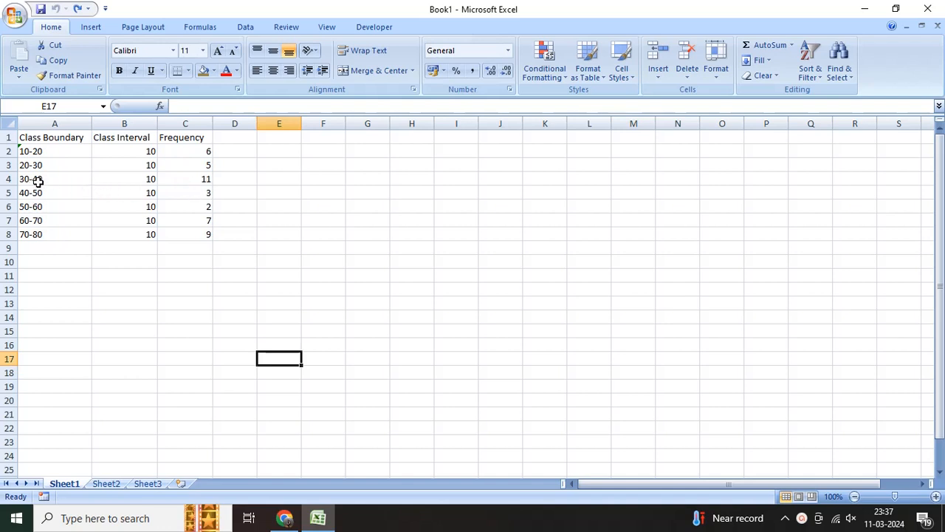
pyautogui.click(204, 181)
pyautogui.click(28, 180)
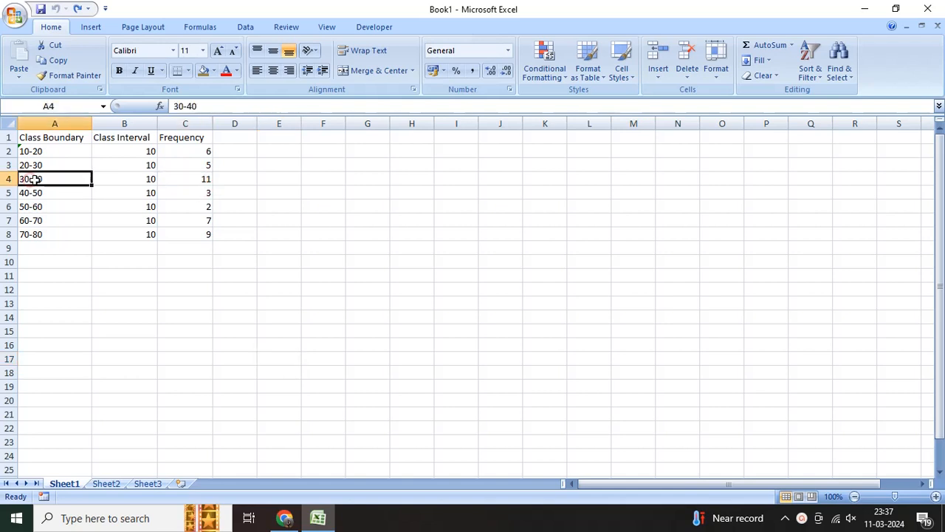
pyautogui.moveTo(181, 182); pyautogui.dragTo(76, 182)
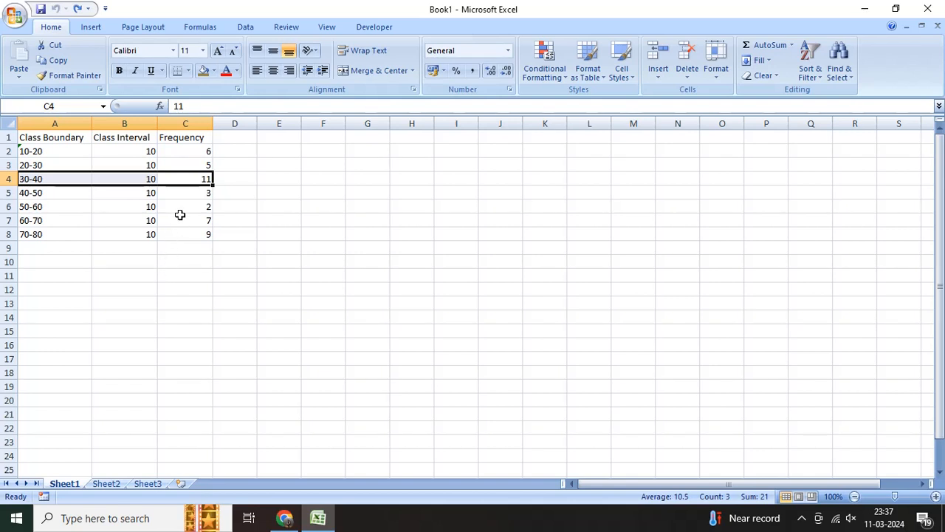
pyautogui.click(202, 70)
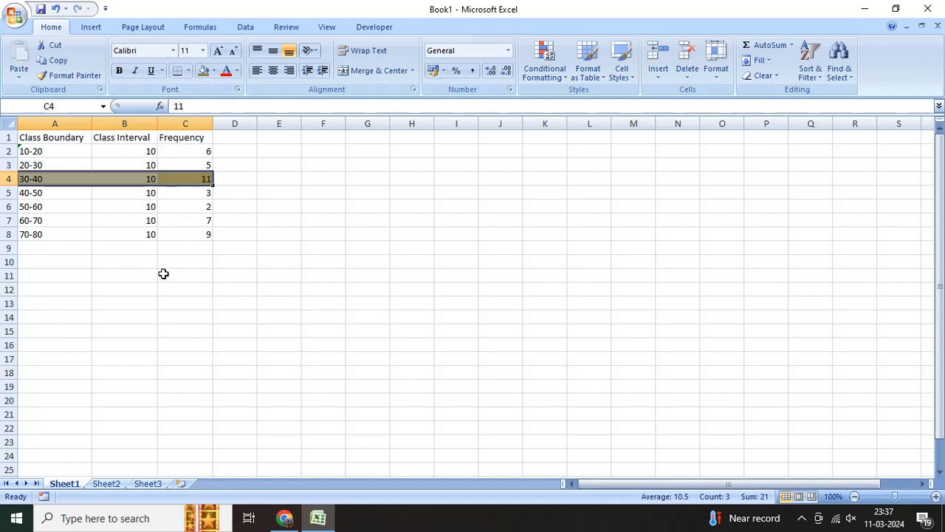
# - Enter the label "Mode=" in cell B10
pyautogui.click(136, 263)
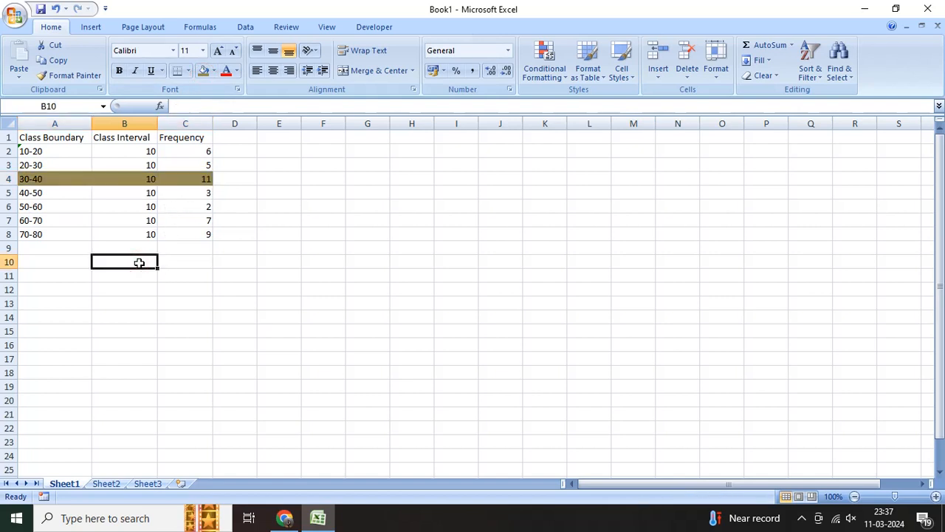
pyautogui.write('Mode')
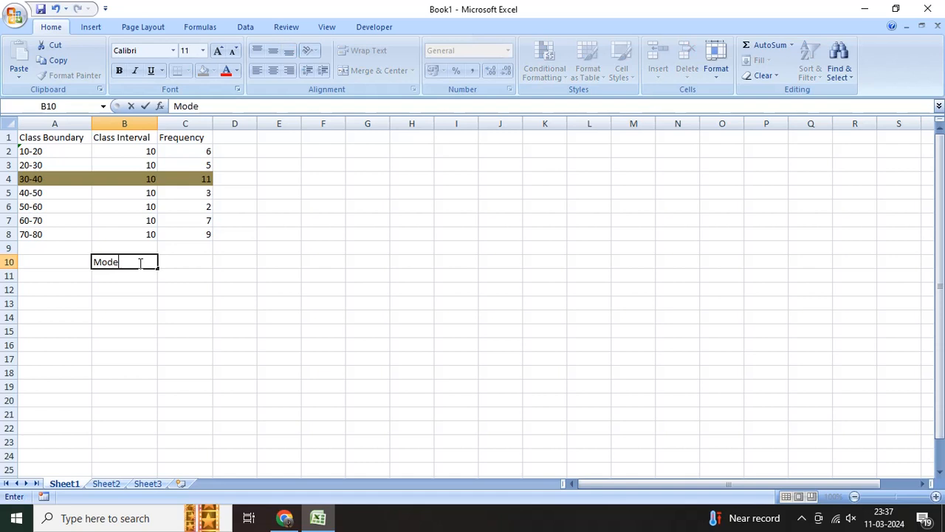
pyautogui.write('=')
# - Begin the mode formula in C10 with the modal class's lower limit, =left(A4,2)
pyautogui.click(169, 259)
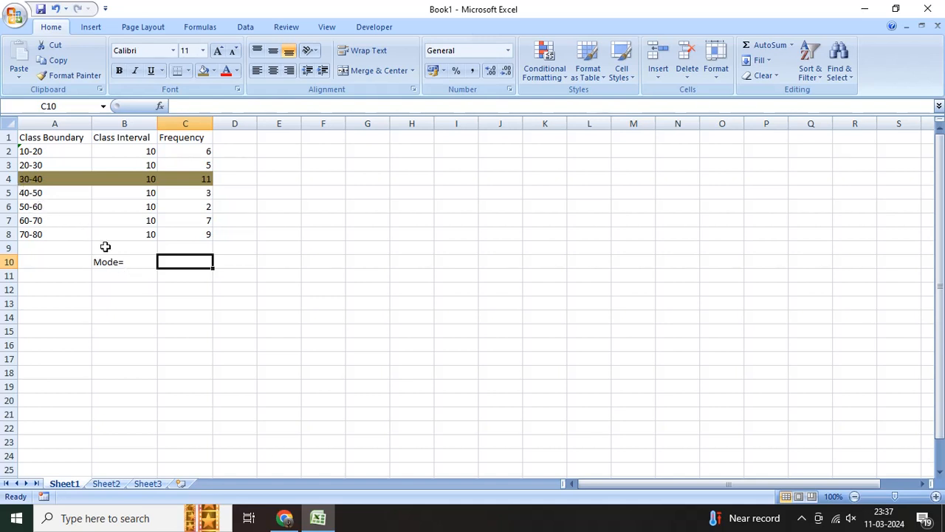
pyautogui.write('=')
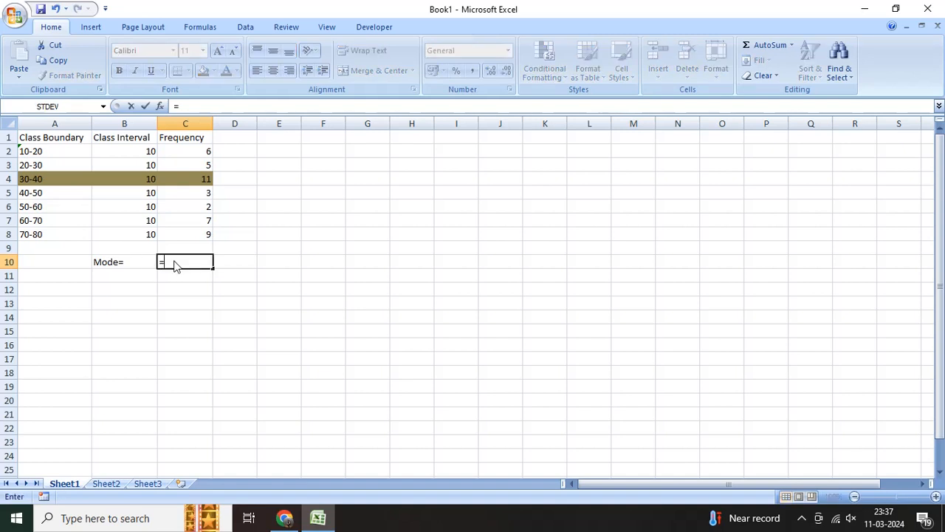
pyautogui.write('left')
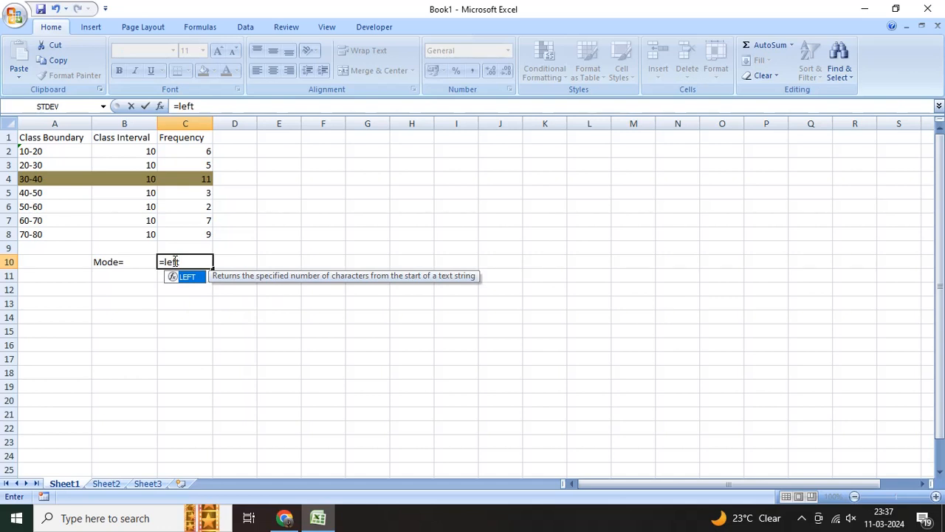
pyautogui.write('(')
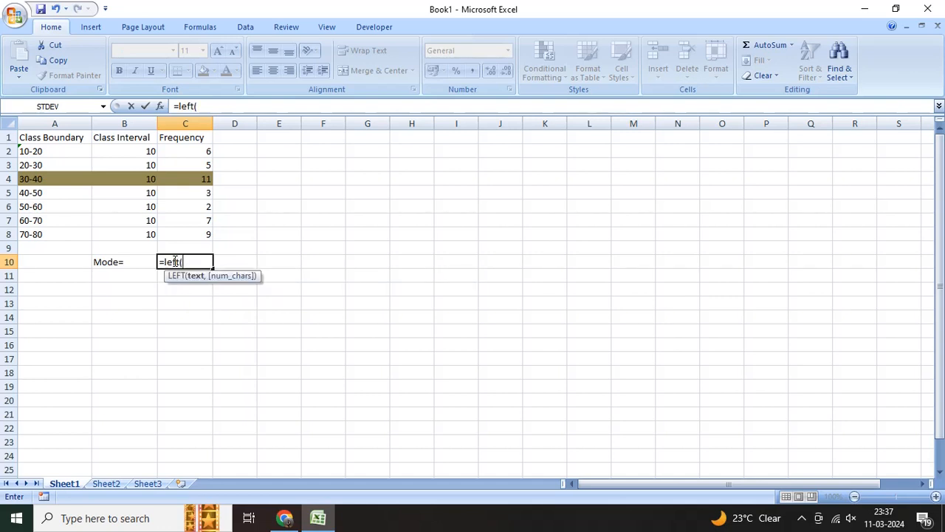
pyautogui.write('2')
pyautogui.press('BackSpace')
pyautogui.click(32, 180)
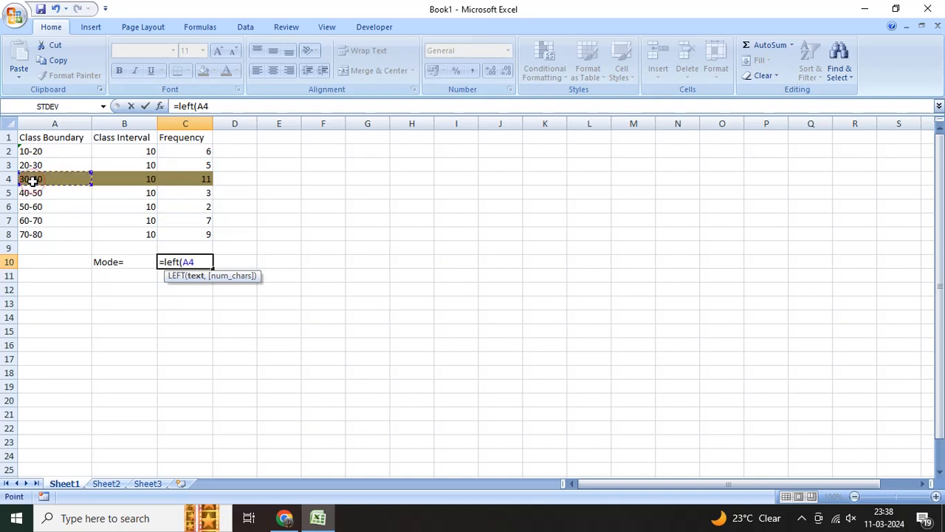
pyautogui.write(',')
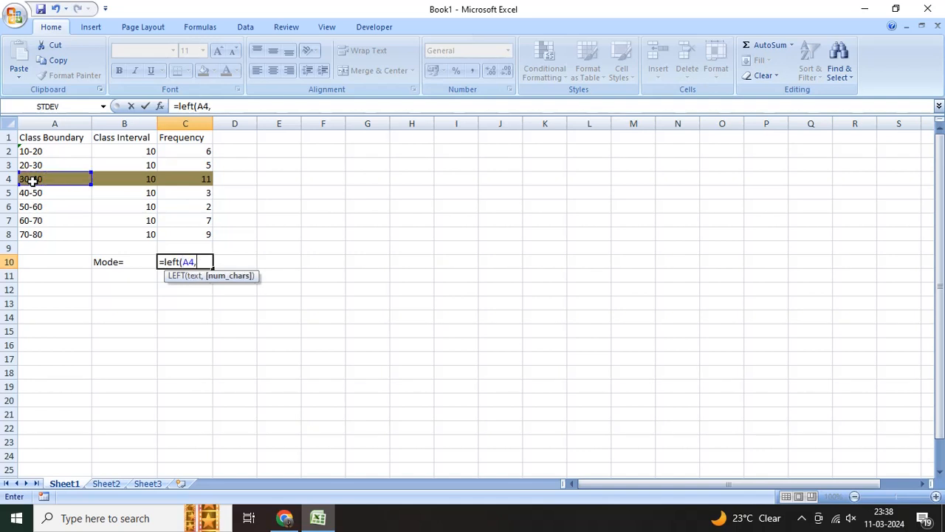
pyautogui.write('2)')
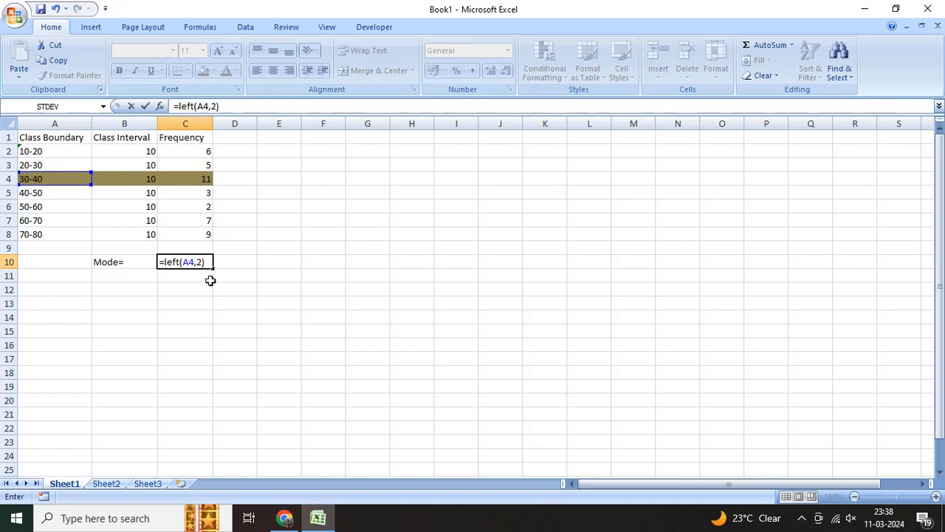
# - Extend the C10 formula with the numerator of the mode term, +((C4-C3)*B4/
pyautogui.write('+((')
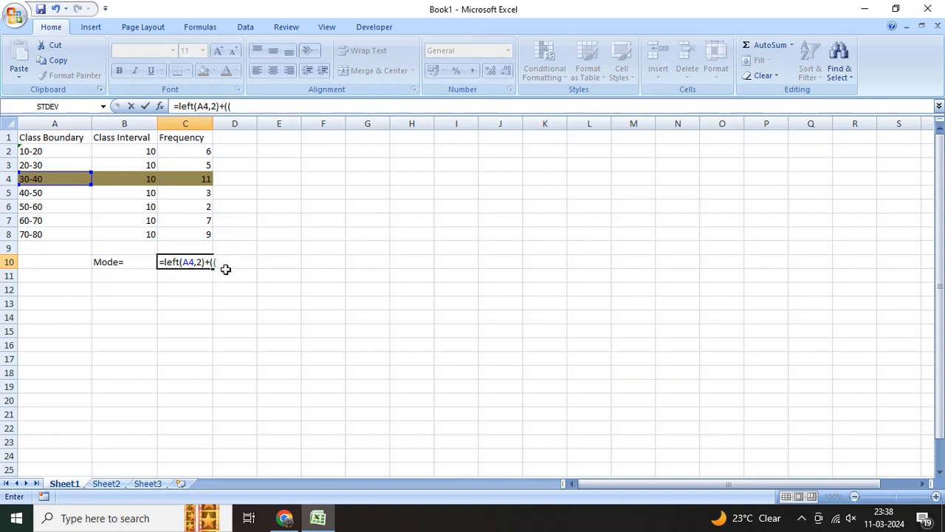
pyautogui.click(206, 180)
pyautogui.write('-')
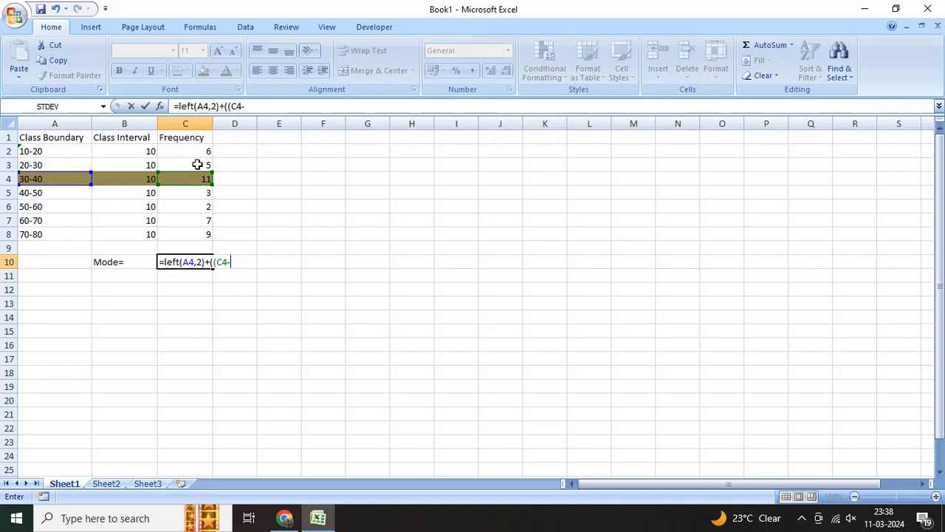
pyautogui.click(197, 165)
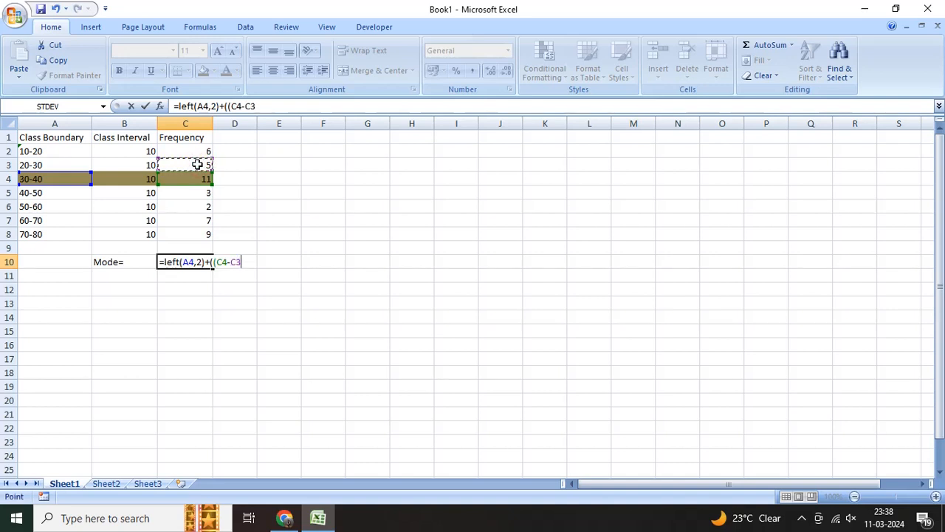
pyautogui.write(')*')
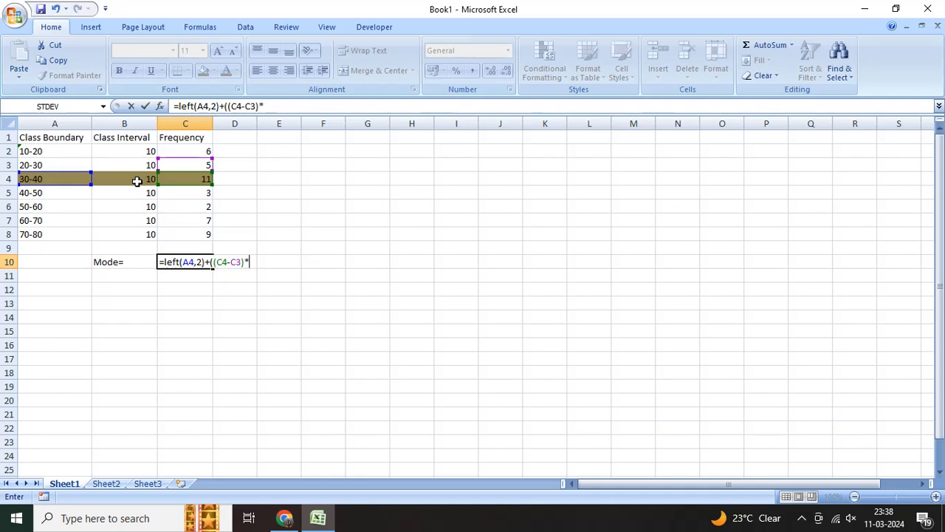
pyautogui.click(136, 181)
pyautogui.write('/')
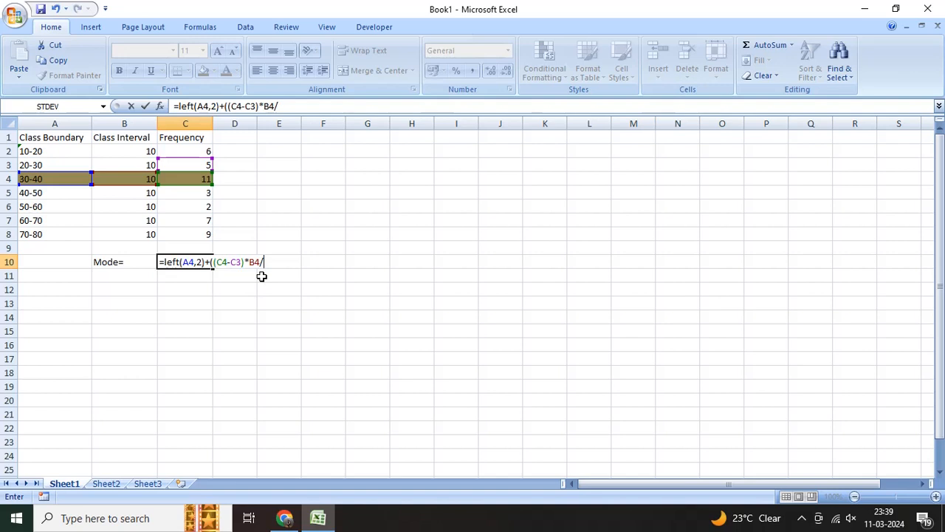
# - Complete the C10 formula with the denominator ((C4-C3)+(C4-C5))) and enter it
pyautogui.write('((')
pyautogui.click(187, 181)
pyautogui.write('-')
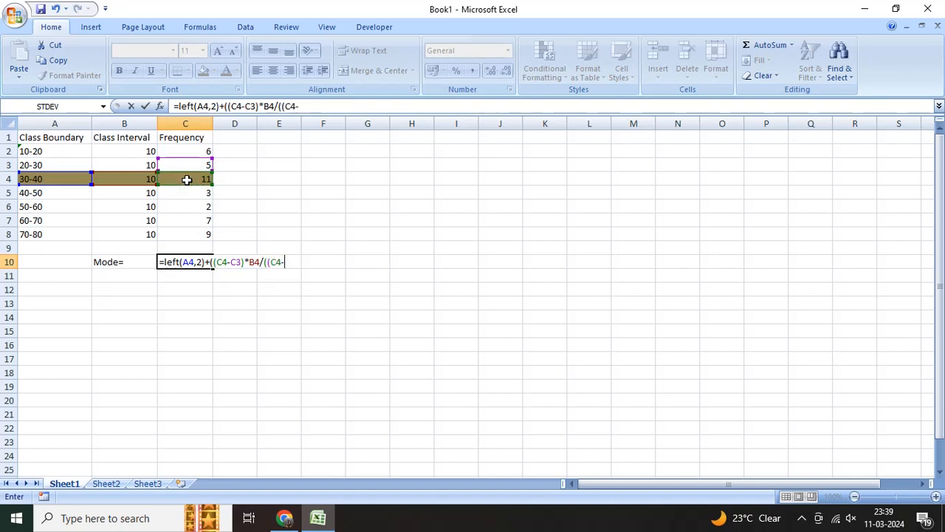
pyautogui.click(186, 164)
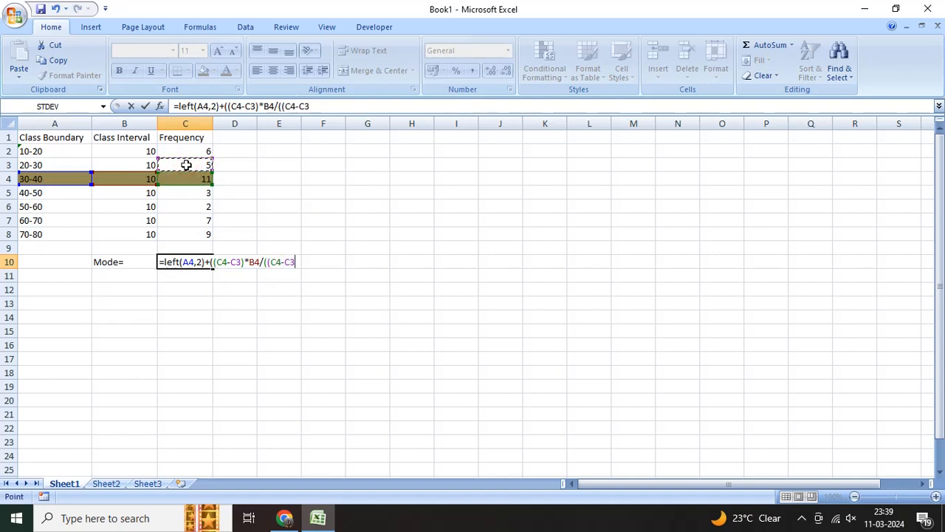
pyautogui.write(')+(')
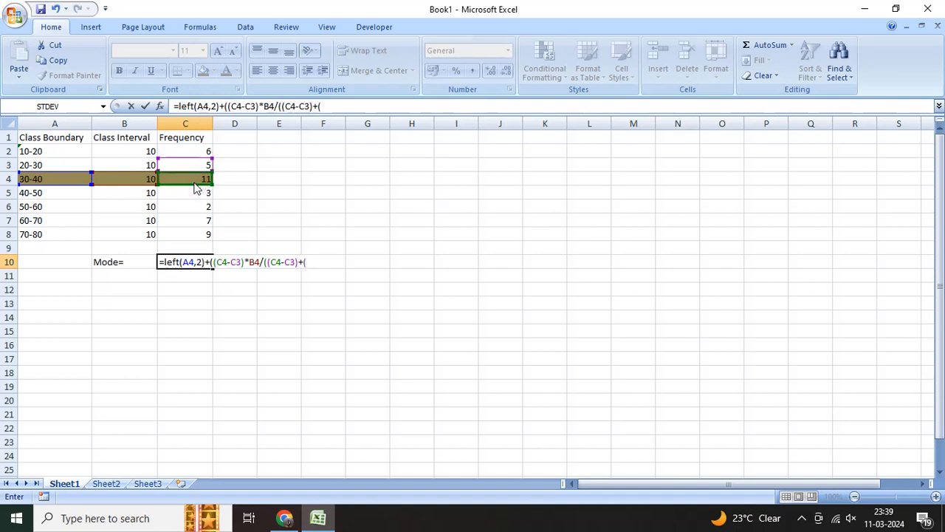
pyautogui.click(193, 179)
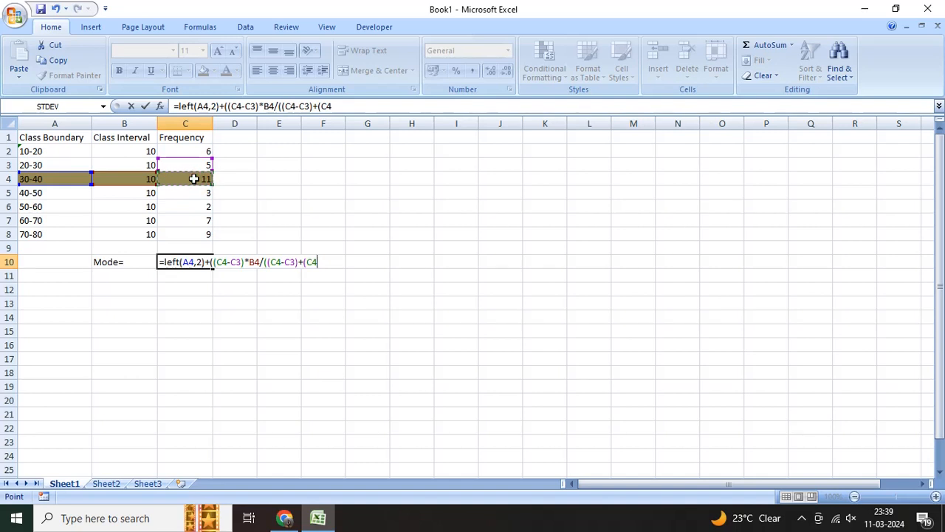
pyautogui.write('-')
pyautogui.click(195, 194)
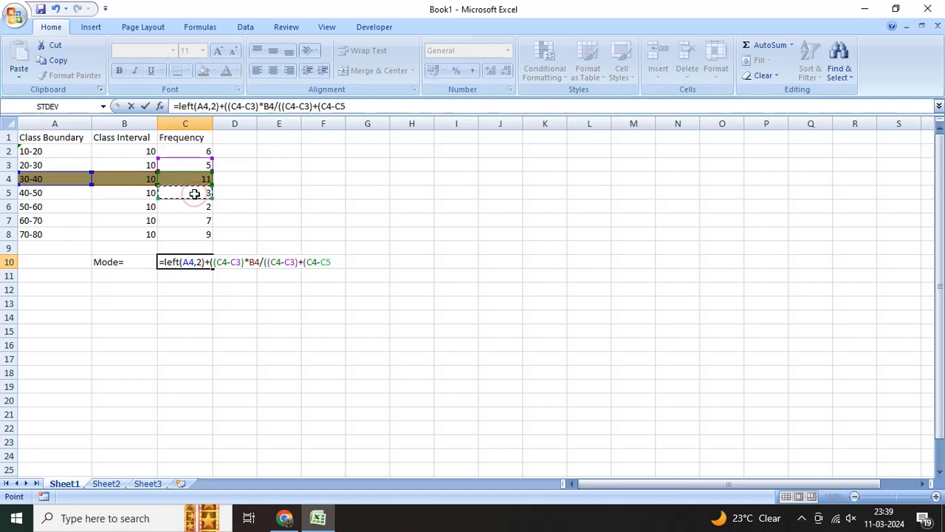
pyautogui.write(')')
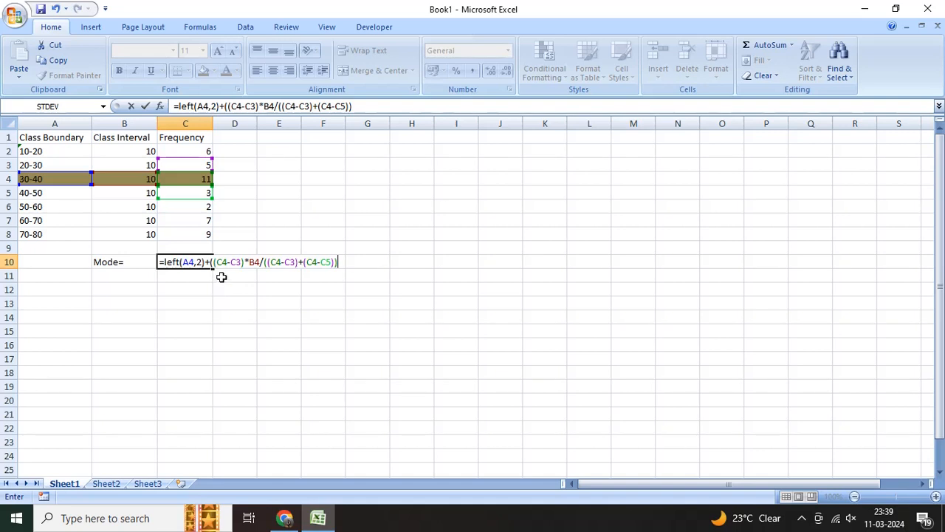
pyautogui.write(')')
pyautogui.press('Return')
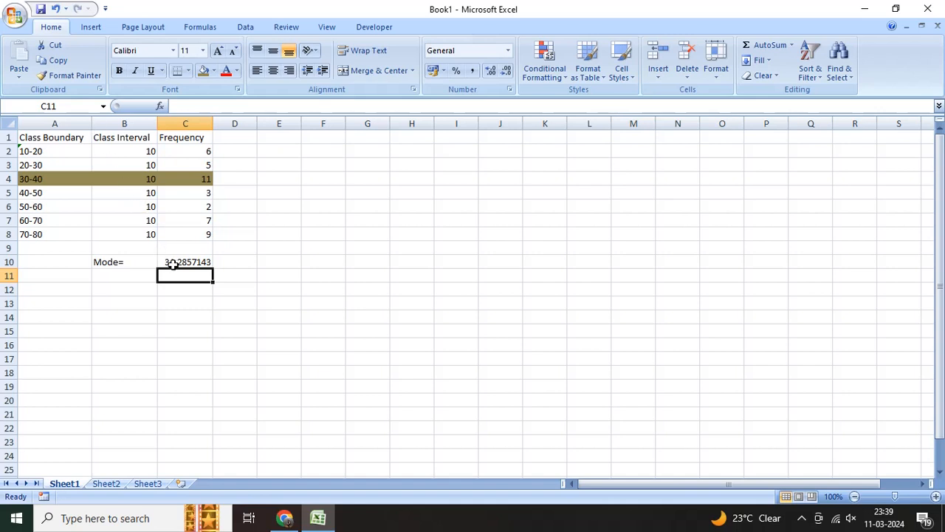
pyautogui.click(90, 28)
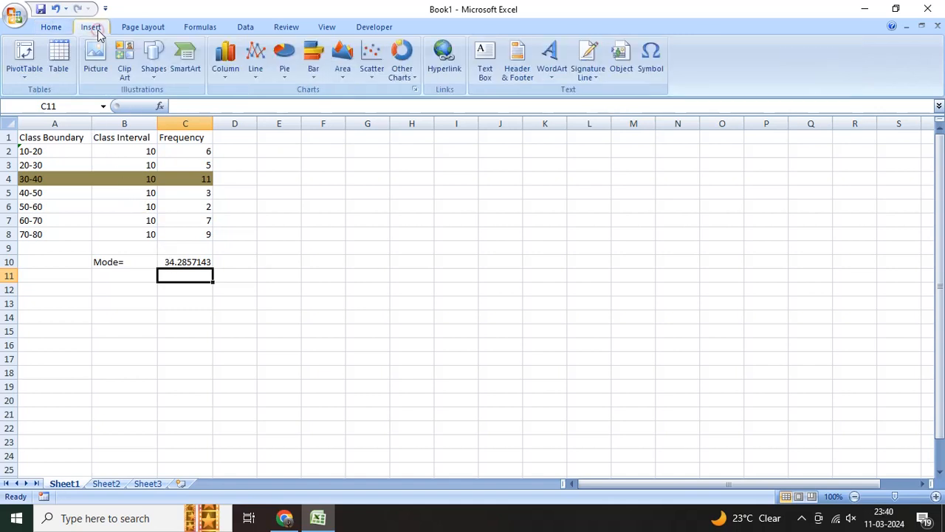
pyautogui.click(223, 73)
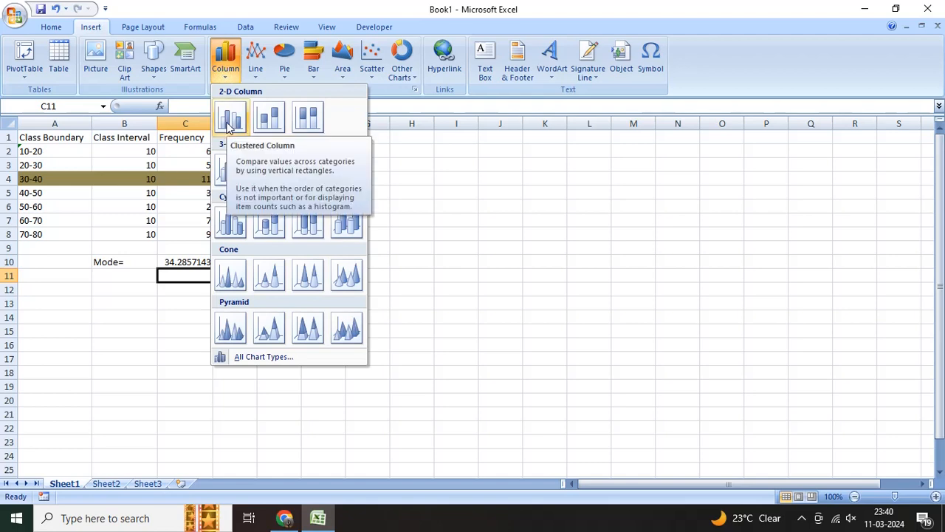
pyautogui.click(229, 119)
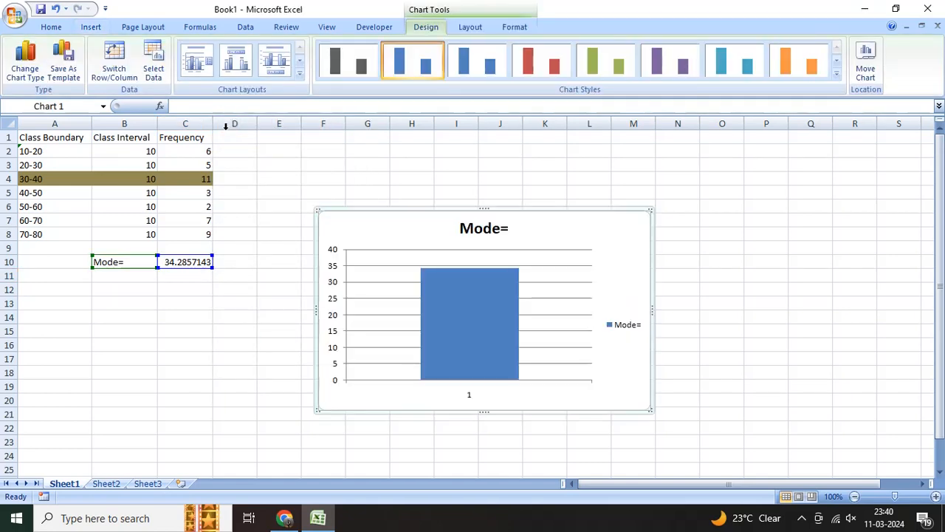
pyautogui.press('Delete')
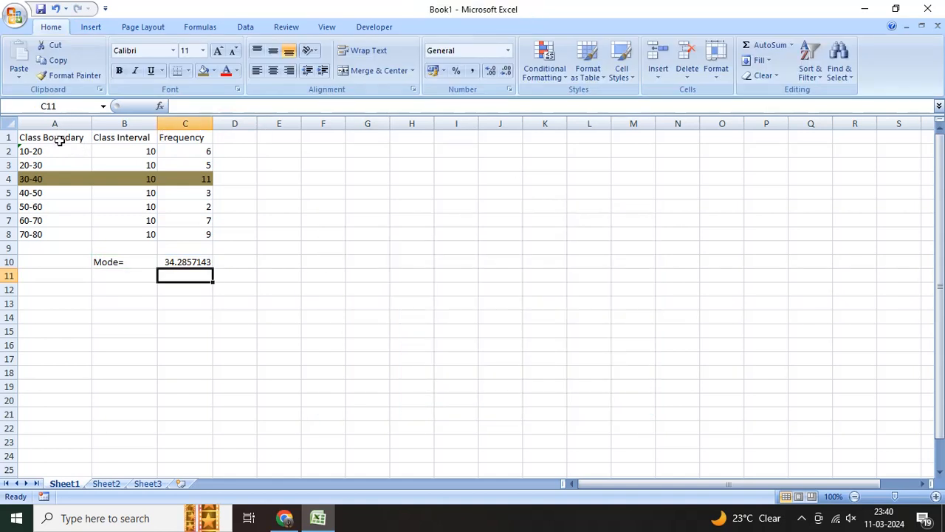
# - Try a 2-D clustered column chart of the Class Boundary and Frequency columns, A1:A8 and C1:C8, and delete it
pyautogui.moveTo(59, 140); pyautogui.dragTo(57, 229)
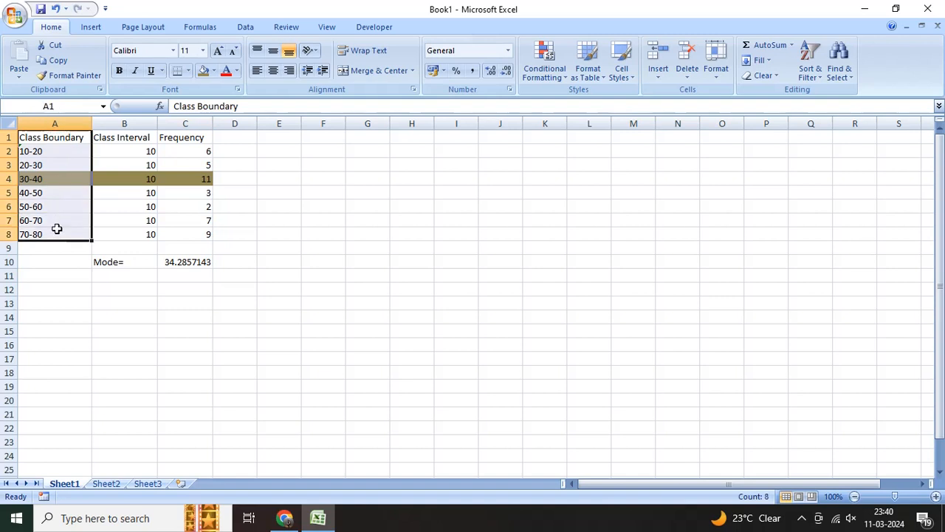
pyautogui.moveTo(185, 138); pyautogui.dragTo(184, 233)
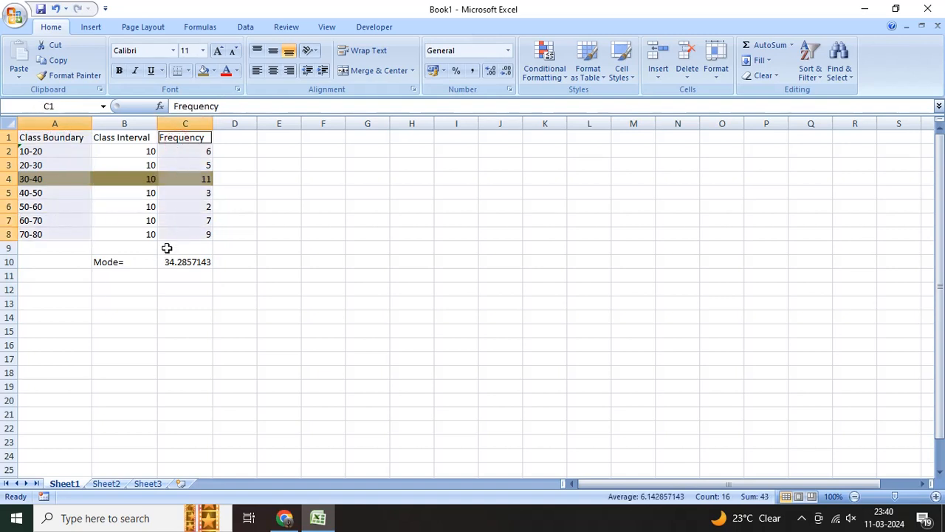
pyautogui.click(92, 29)
pyautogui.click(226, 59)
pyautogui.click(227, 115)
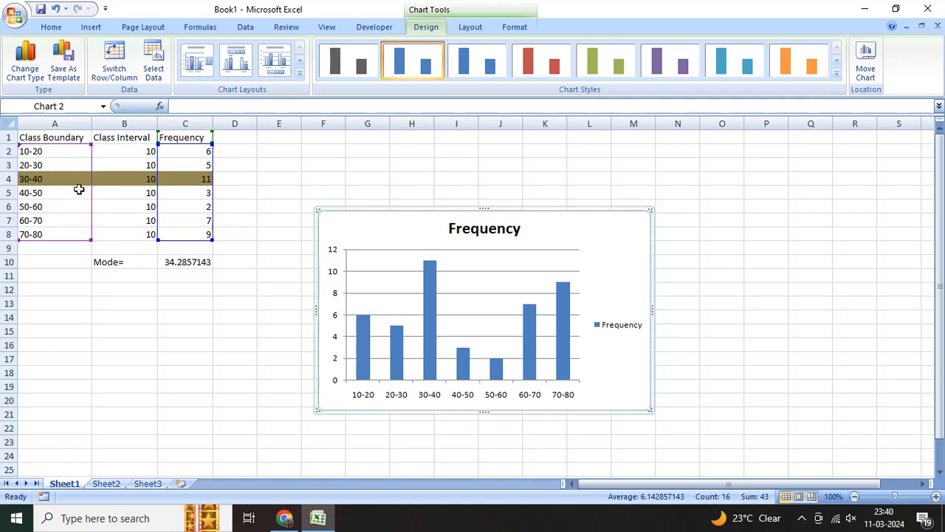
pyautogui.press('Delete')
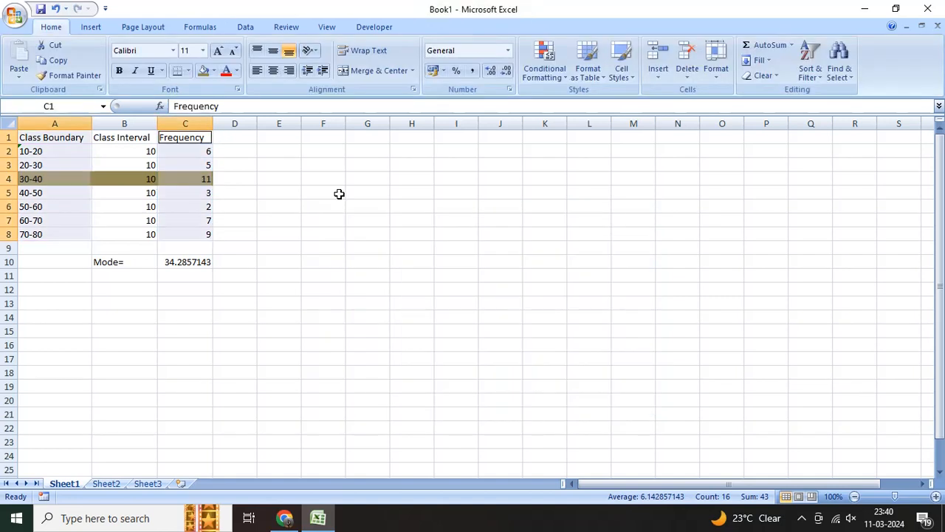
# - Insert a 2-D clustered column chart of A1:A8 and C1:C8, and remove its legend
pyautogui.click(73, 318)
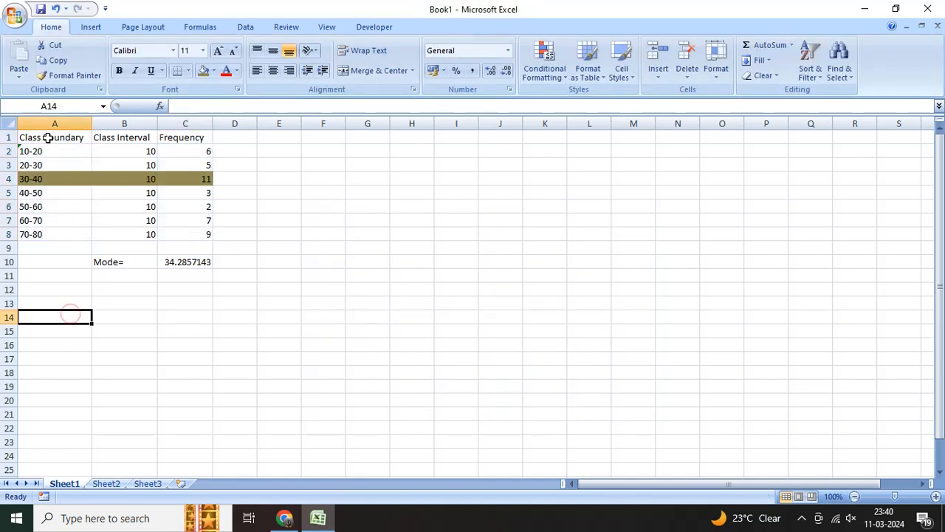
pyautogui.moveTo(48, 138); pyautogui.dragTo(53, 233)
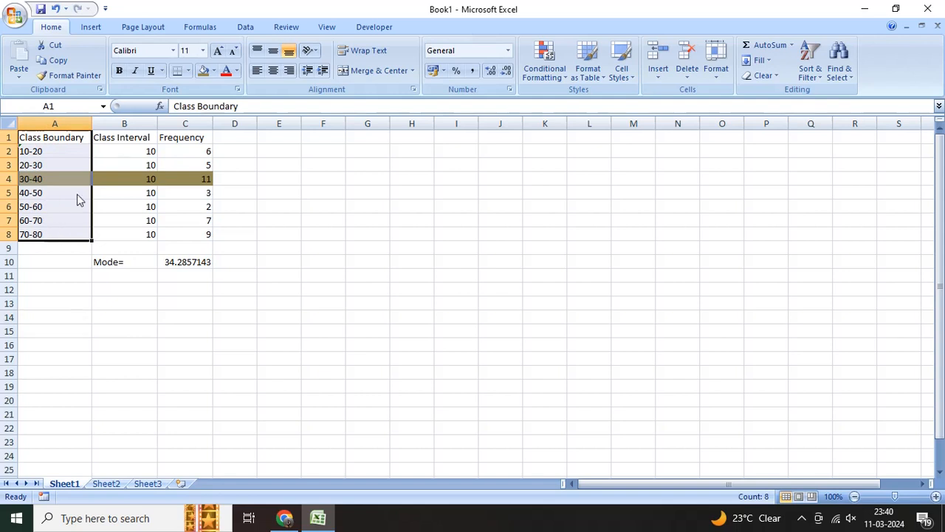
pyautogui.keyDown('ctrl'); pyautogui.moveTo(171, 143); pyautogui.dragTo(177, 237); pyautogui.keyUp('ctrl')
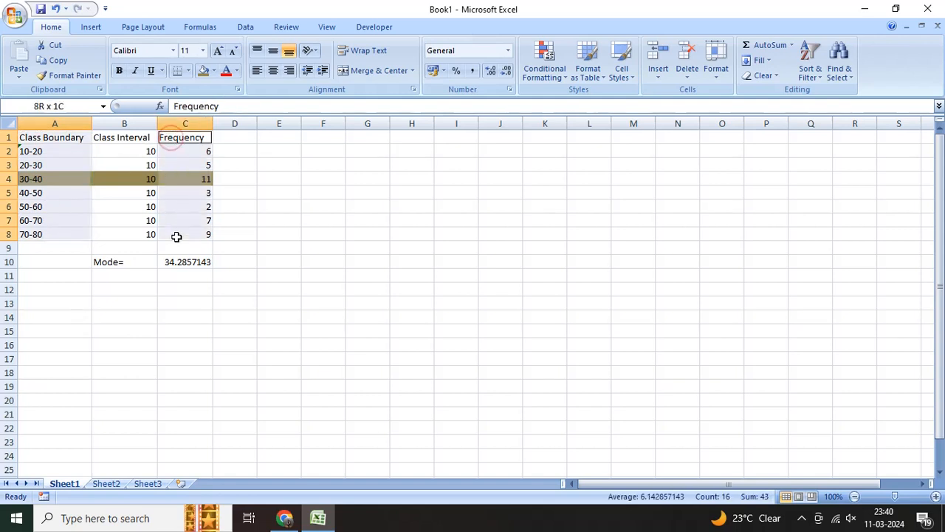
pyautogui.click(94, 30)
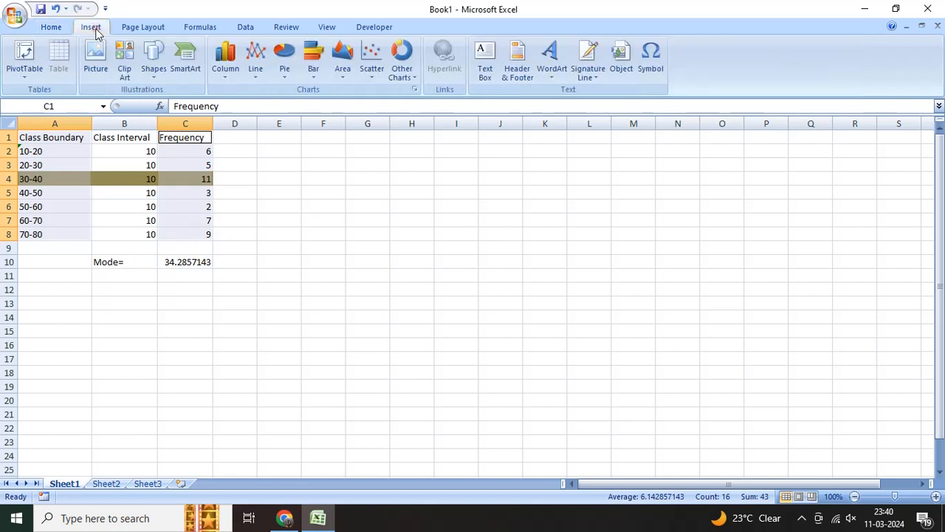
pyautogui.click(227, 74)
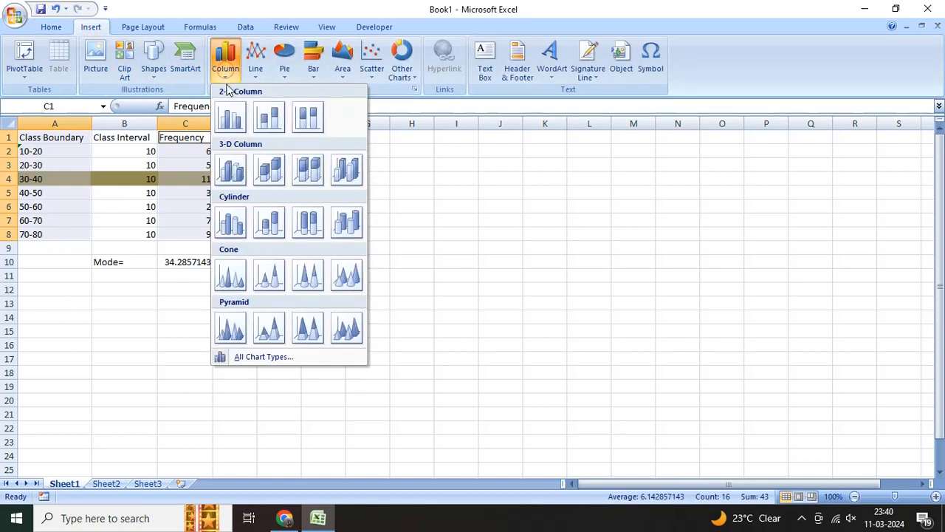
pyautogui.click(229, 119)
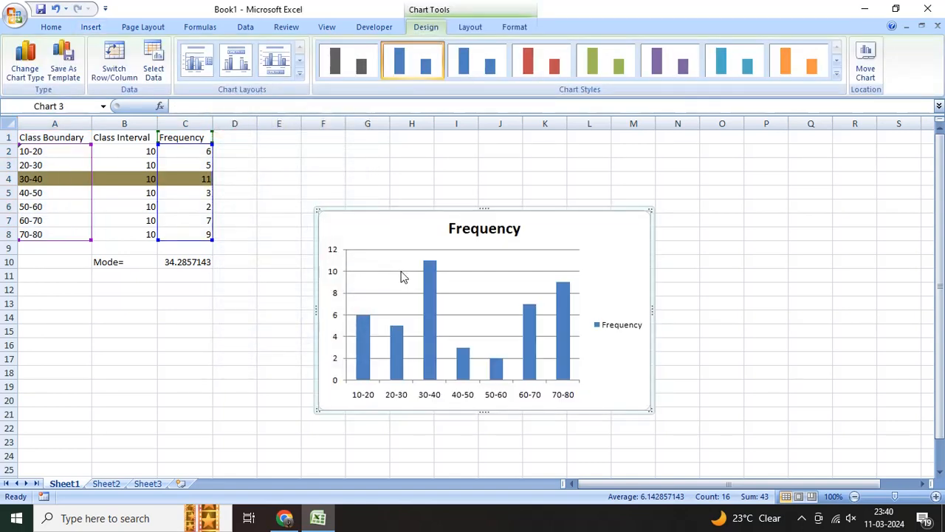
pyautogui.click(615, 328)
pyautogui.press('Delete')
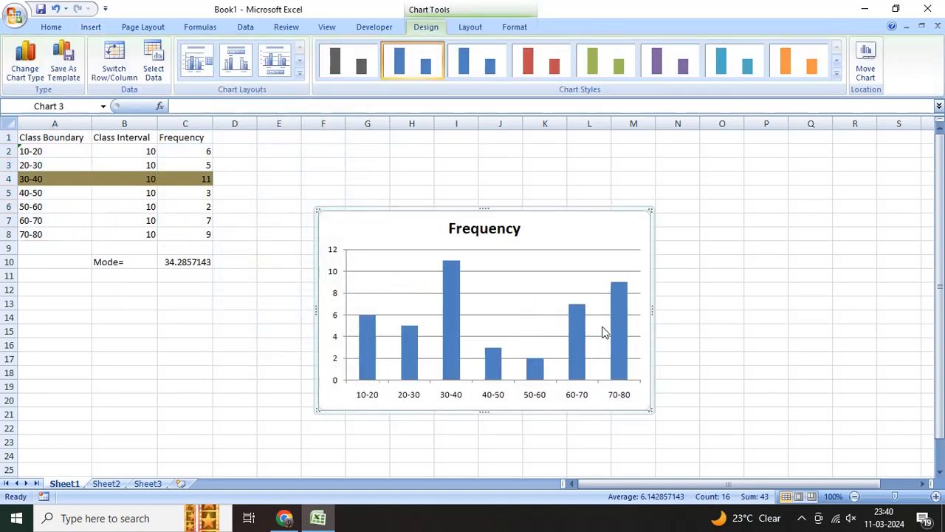
# - Set the gap width of the Frequency series to 0% so the columns touch like a histogram
pyautogui.rightClick(450, 272)
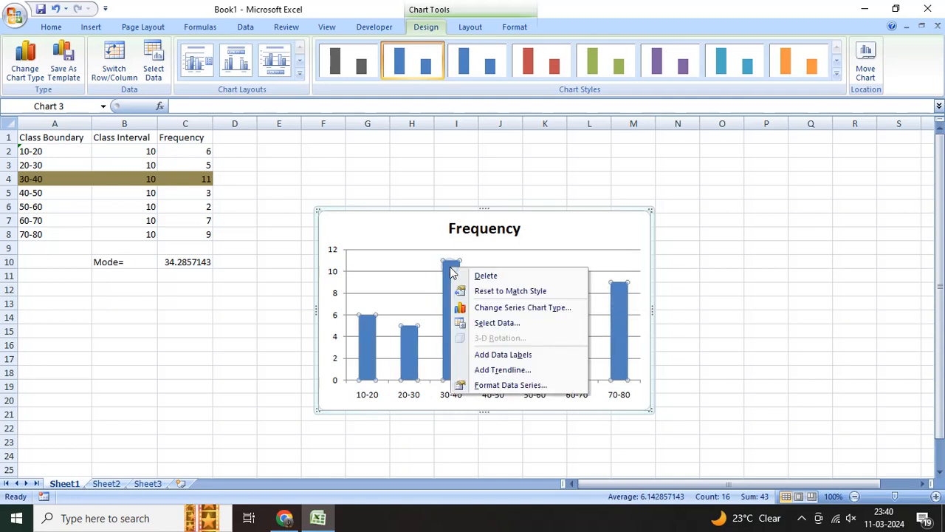
pyautogui.click(500, 385)
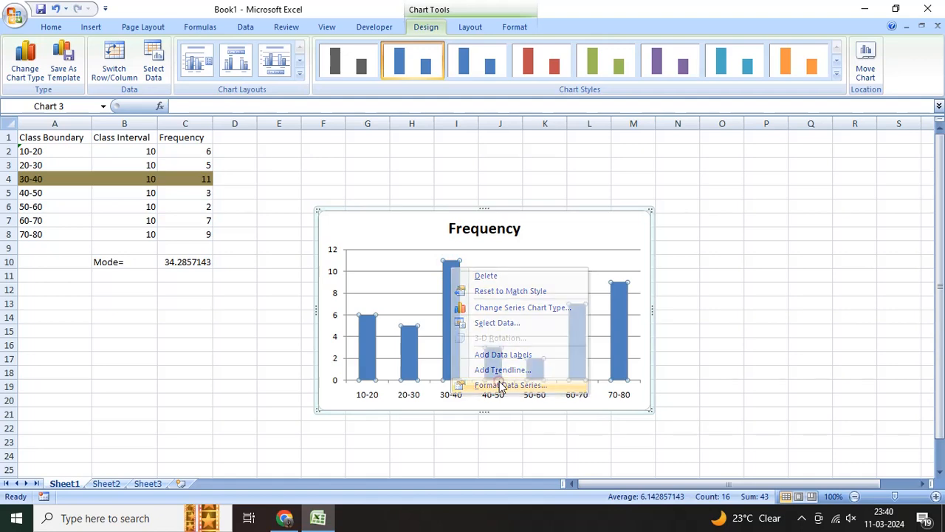
pyautogui.click(364, 116)
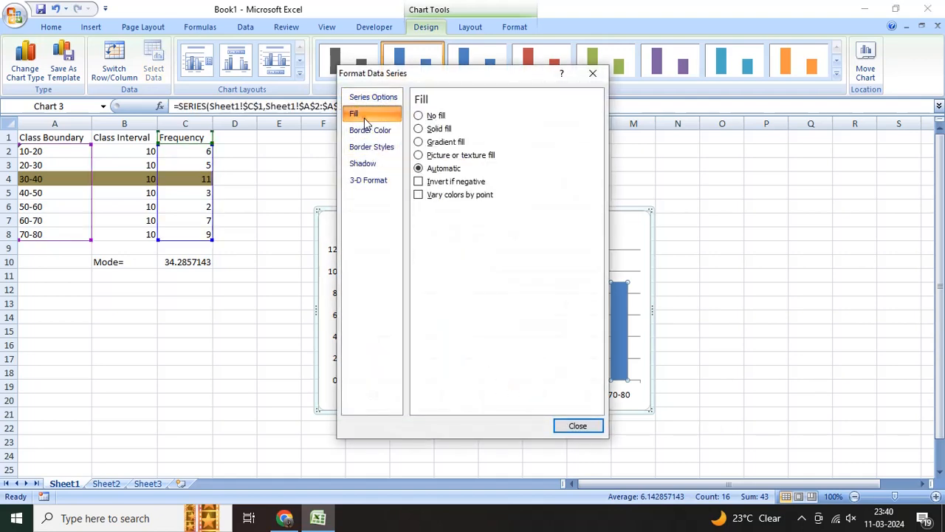
pyautogui.click(364, 99)
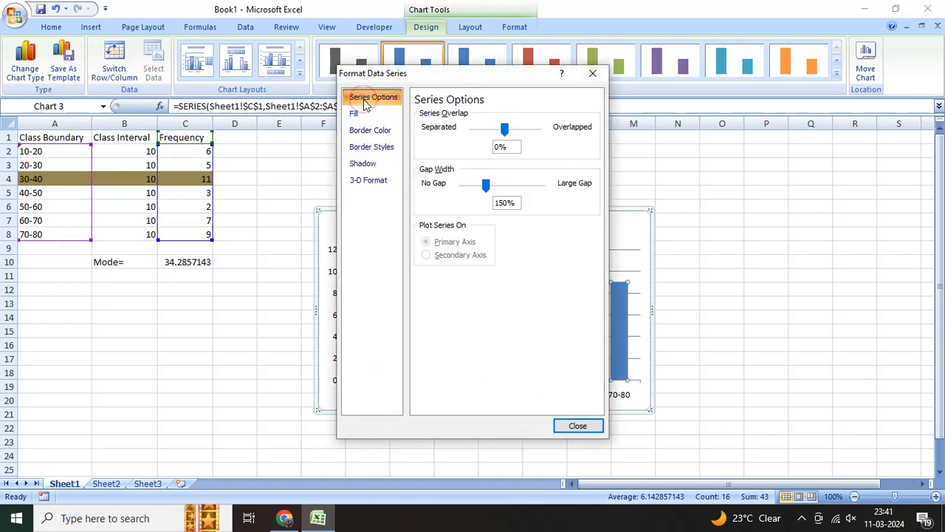
pyautogui.moveTo(484, 190); pyautogui.dragTo(459, 186)
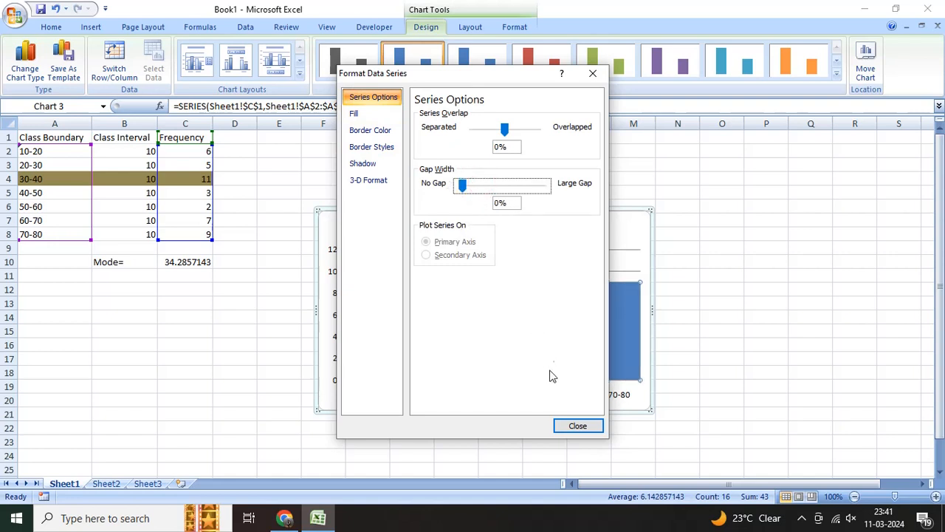
# - Give the Frequency columns a solid light red fill
pyautogui.click(364, 118)
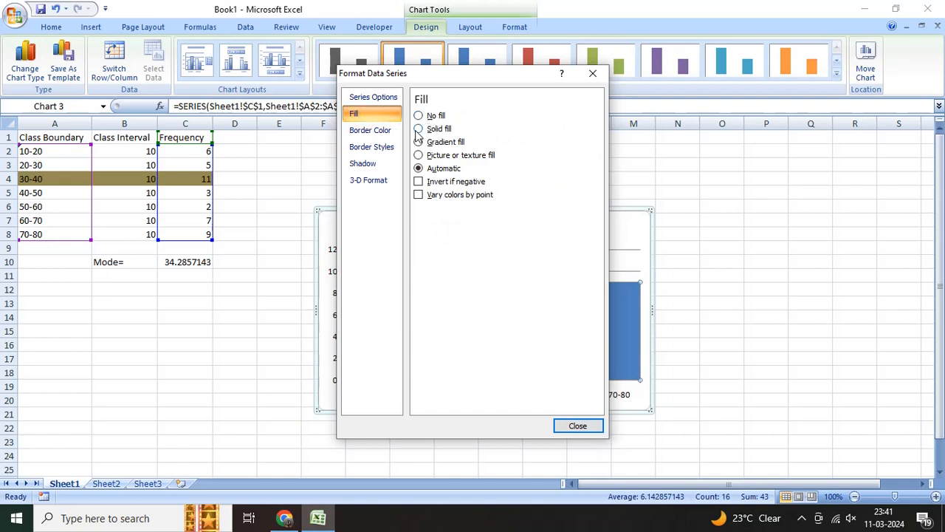
pyautogui.click(419, 129)
pyautogui.click(469, 211)
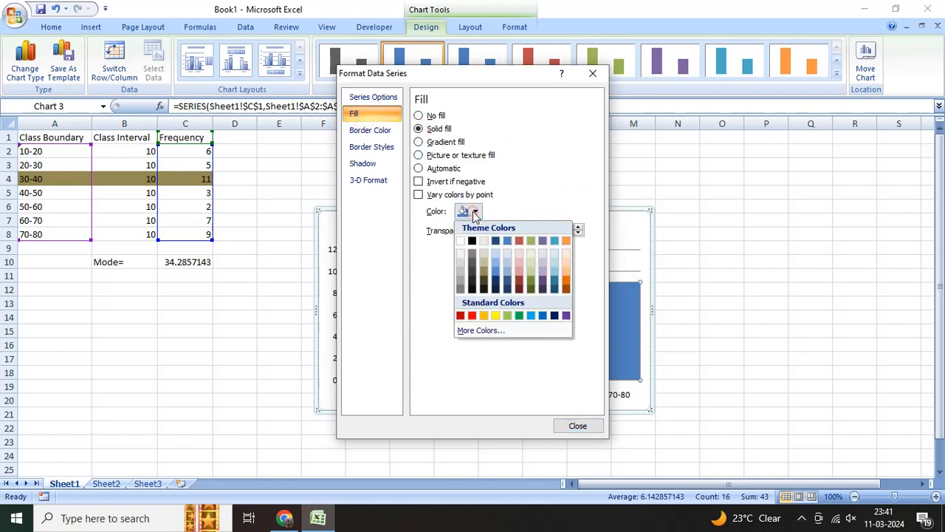
pyautogui.click(521, 257)
# - Outline the Frequency columns with a solid black border line and delete the chart's horizontal gridlines
pyautogui.click(368, 131)
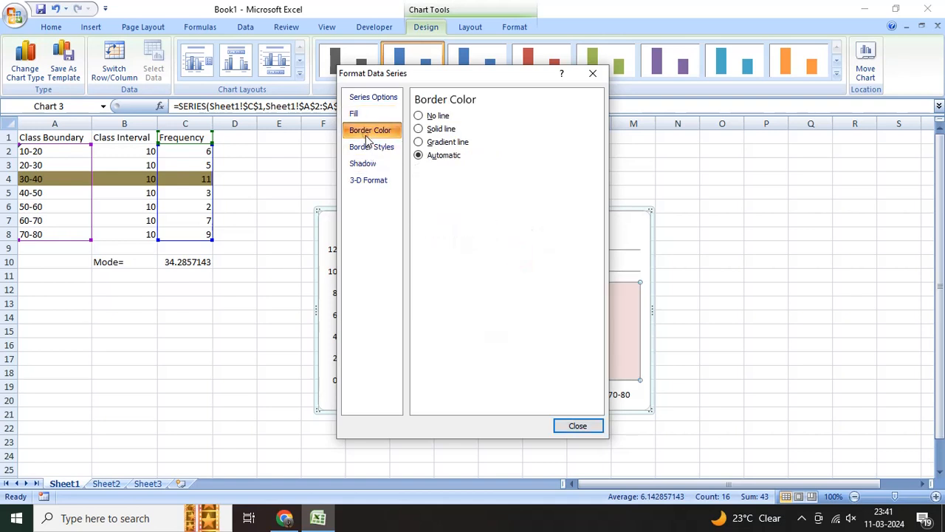
pyautogui.click(441, 129)
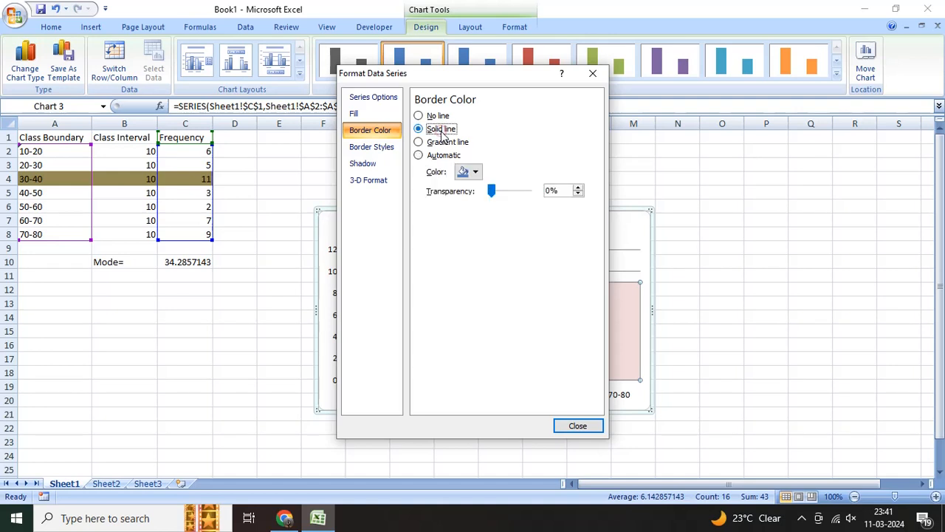
pyautogui.click(476, 172)
pyautogui.click(470, 210)
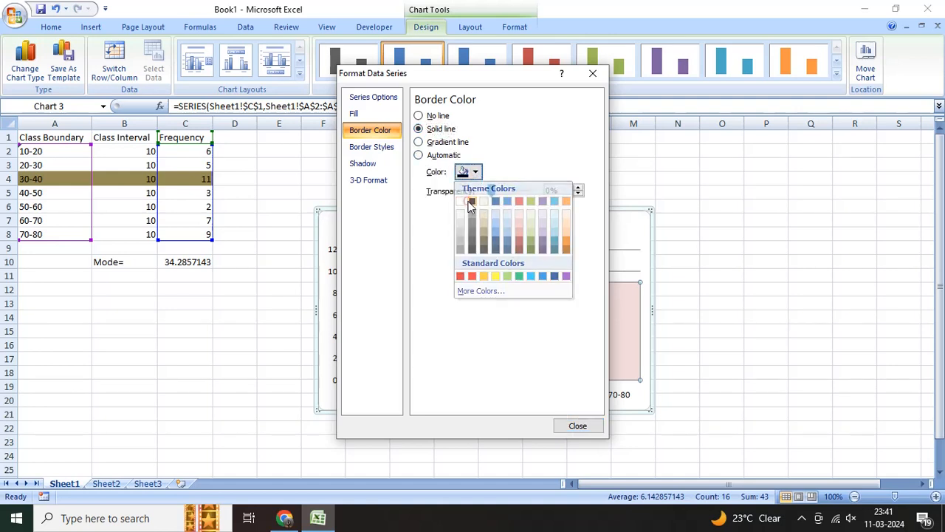
pyautogui.click(579, 426)
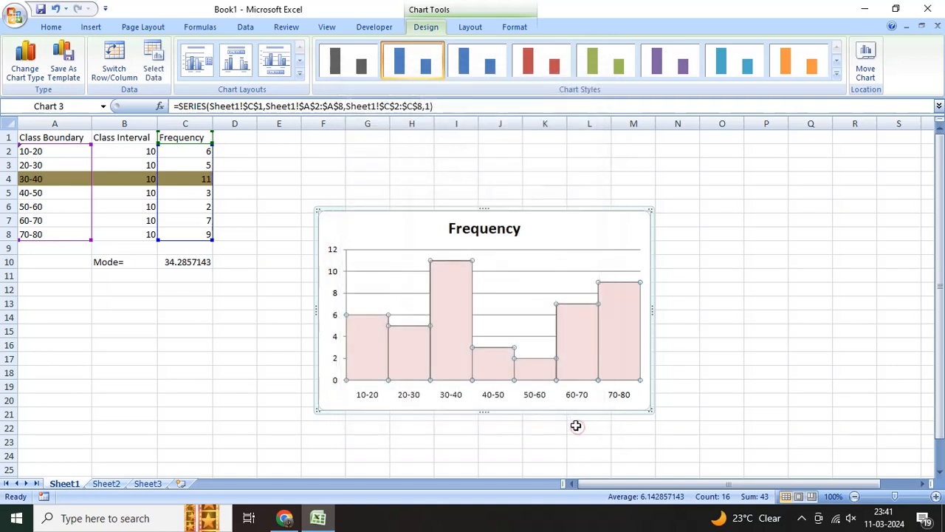
pyautogui.click(401, 272)
pyautogui.press('Delete')
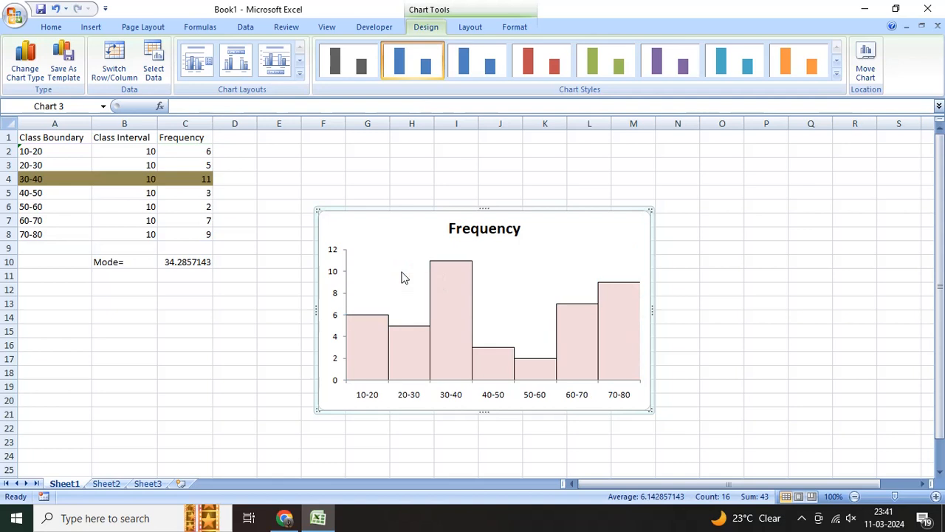
# - Enlarge the chart frame upward and to the left, and shrink the plot area to leave margins around the columns
pyautogui.moveTo(487, 211); pyautogui.dragTo(477, 176)
pyautogui.moveTo(317, 296); pyautogui.dragTo(275, 294)
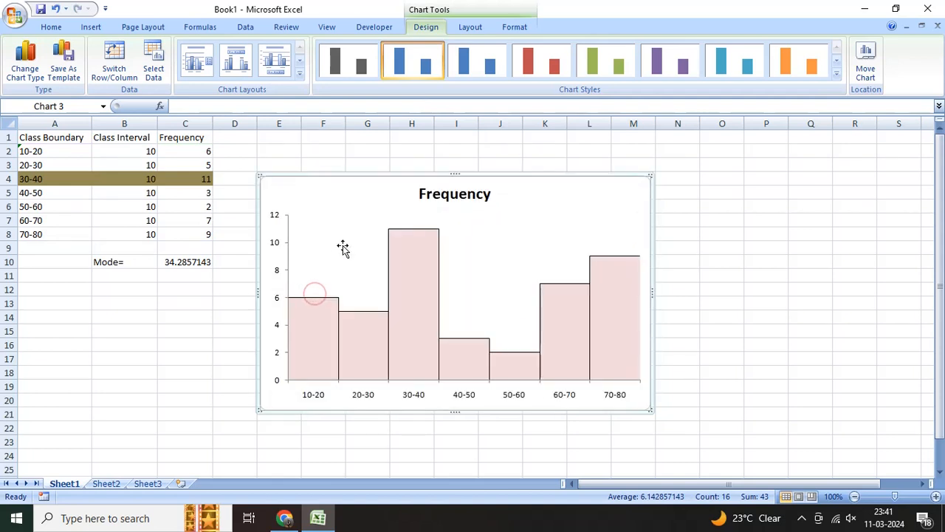
pyautogui.click(342, 246)
pyautogui.moveTo(288, 215); pyautogui.dragTo(359, 245)
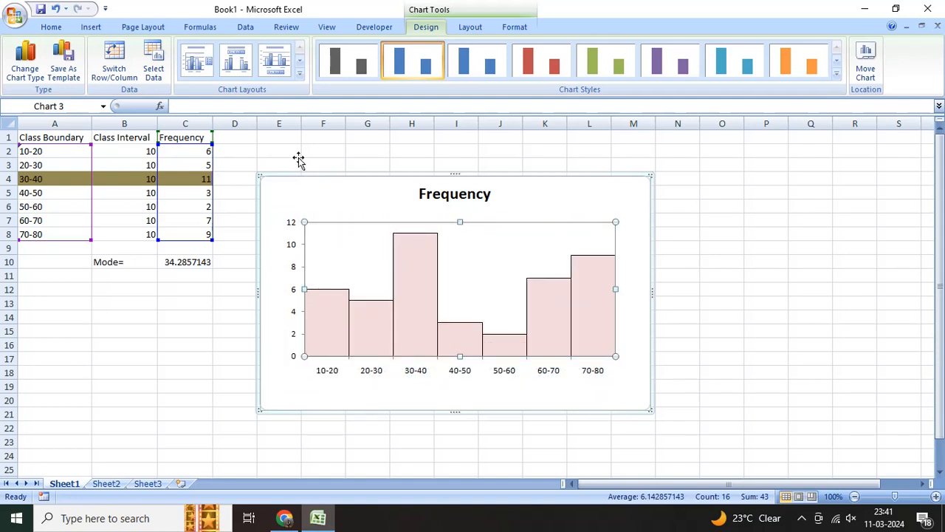
# - Draw a straight line across the 30-40 column from the 20-30 column's top right corner to the 30-40 column's top right corner
pyautogui.click(90, 28)
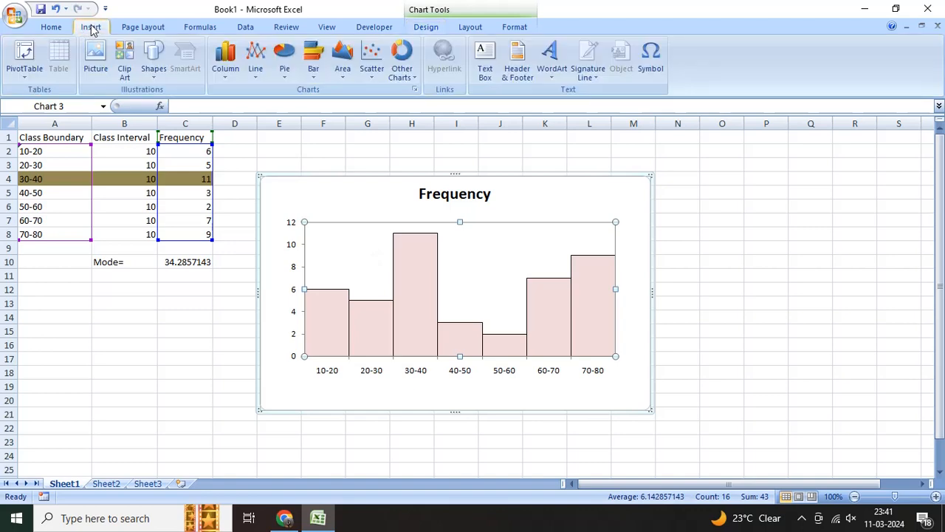
pyautogui.click(150, 68)
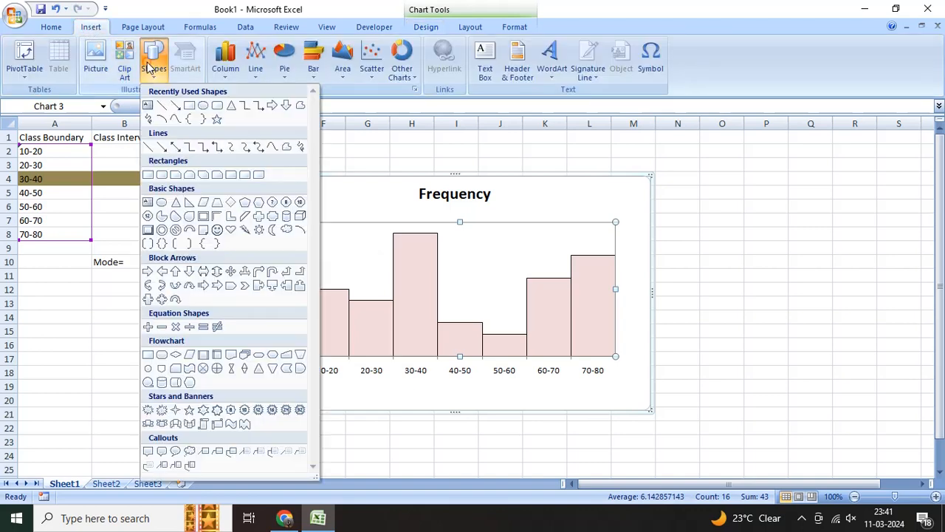
pyautogui.click(162, 106)
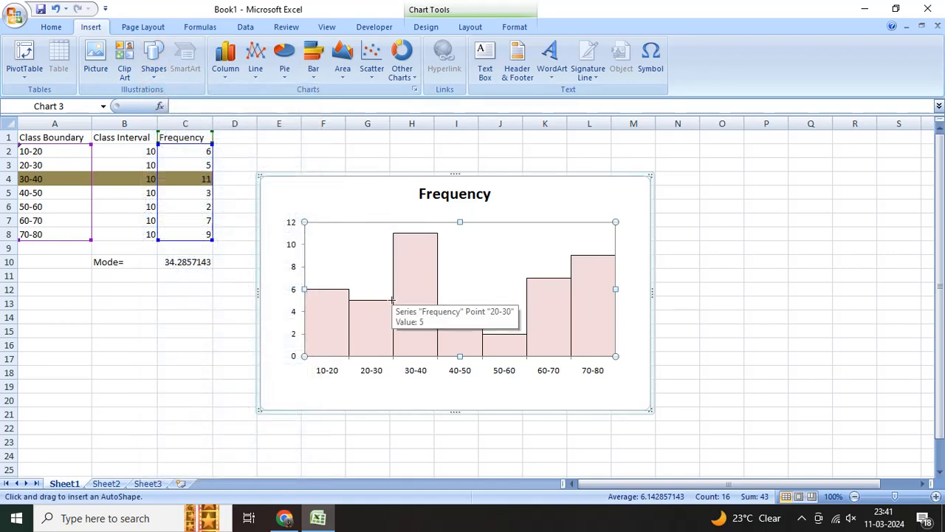
pyautogui.moveTo(393, 300); pyautogui.dragTo(438, 233)
pyautogui.click(460, 239)
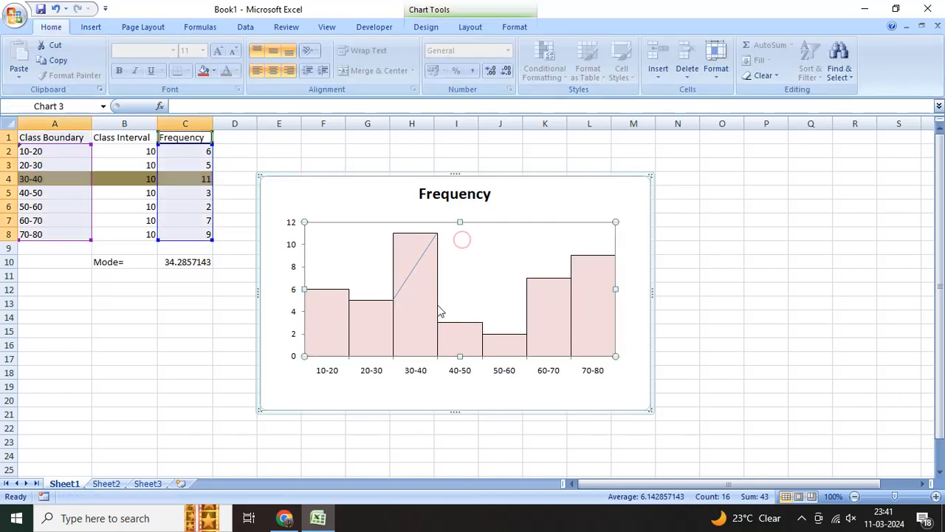
# - Draw a crossing line from the 40-50 column's top left corner to the 30-40 column's top left corner and adjust its upper end
pyautogui.click(101, 29)
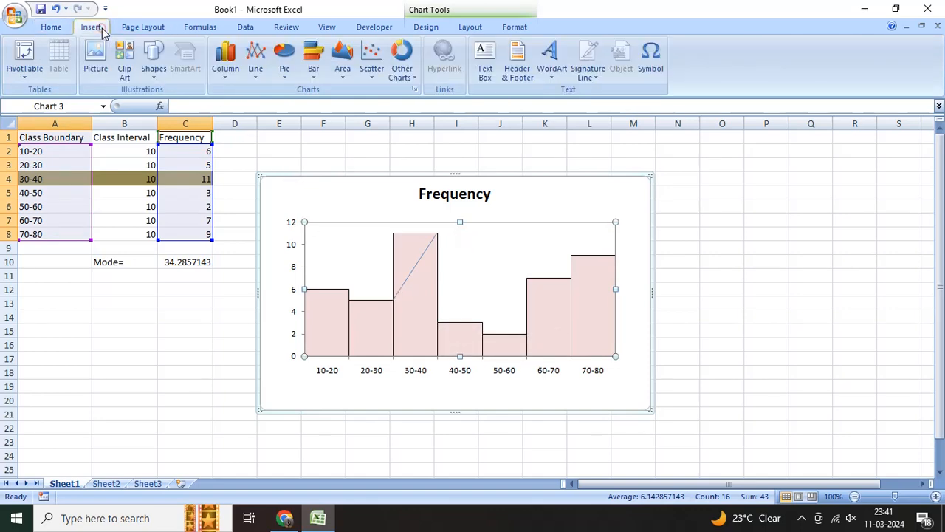
pyautogui.click(152, 67)
pyautogui.click(159, 106)
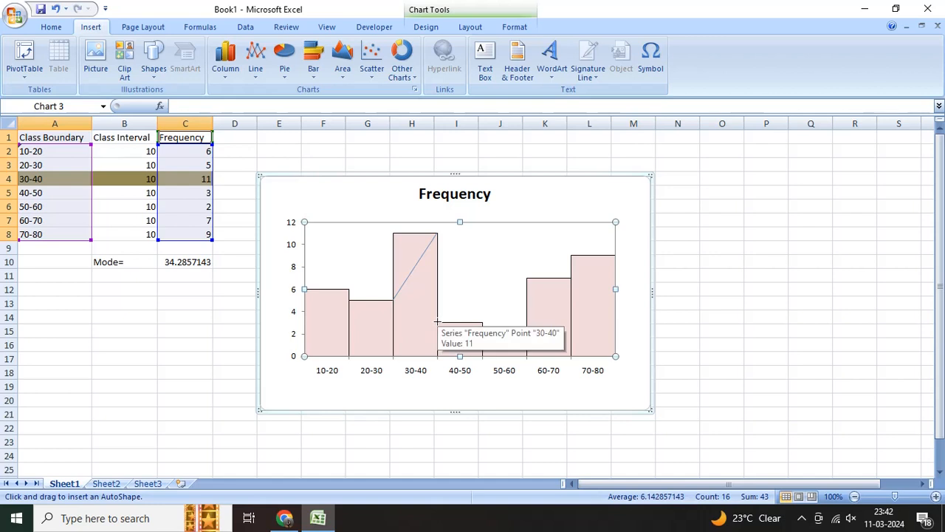
pyautogui.moveTo(437, 321)
pyautogui.mouseDown()
pyautogui.moveTo(395, 273)
pyautogui.moveTo(393, 233)
pyautogui.mouseUp()
pyautogui.click(485, 232)
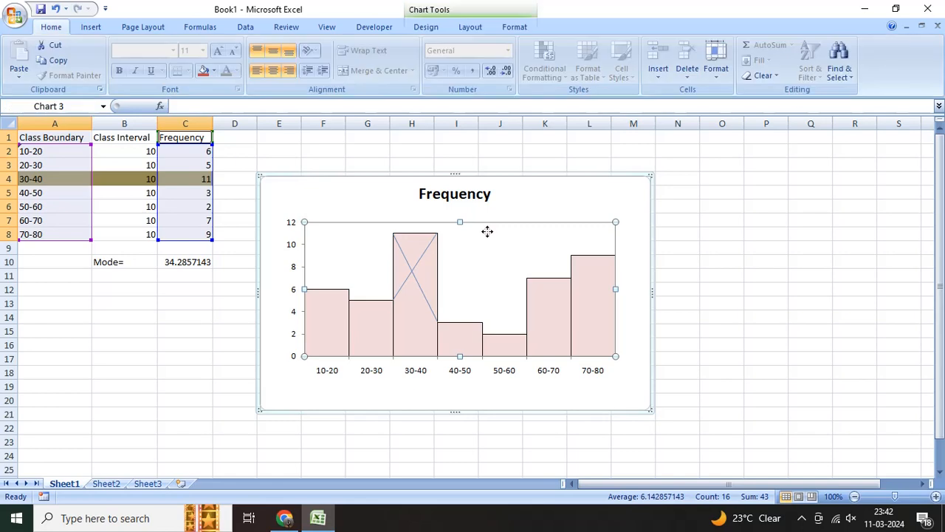
pyautogui.click(399, 247)
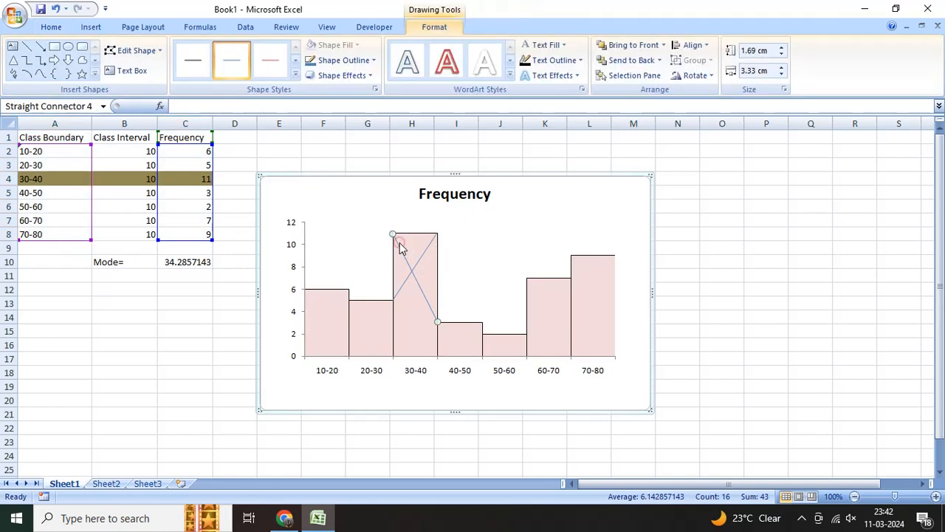
pyautogui.moveTo(394, 233); pyautogui.dragTo(394, 229)
pyautogui.click(478, 235)
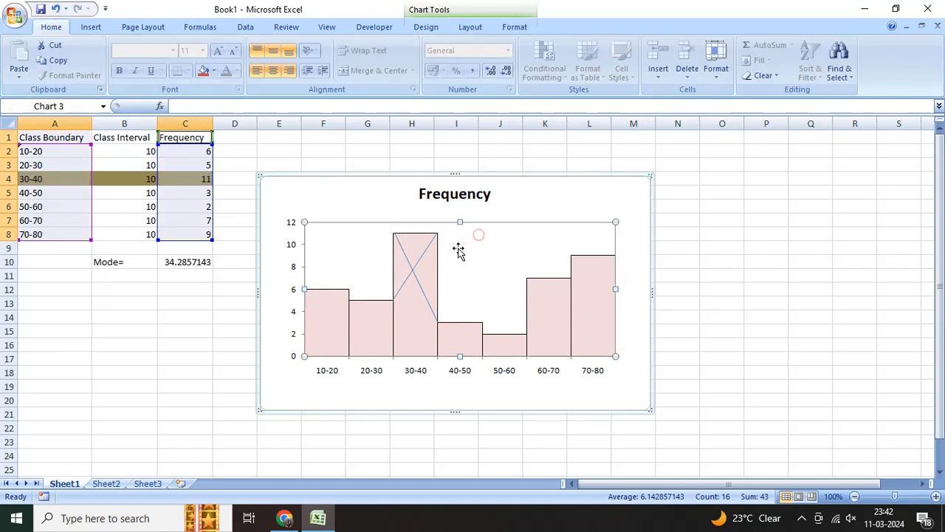
# - Draw a line from the intersection of the two diagonals down to the horizontal axis to mark the mode
pyautogui.click(90, 26)
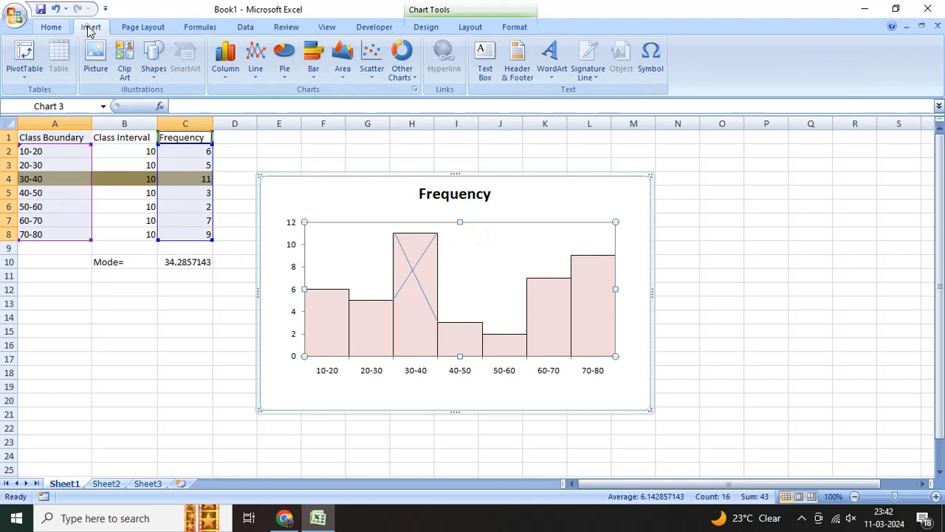
pyautogui.click(153, 63)
pyautogui.click(162, 105)
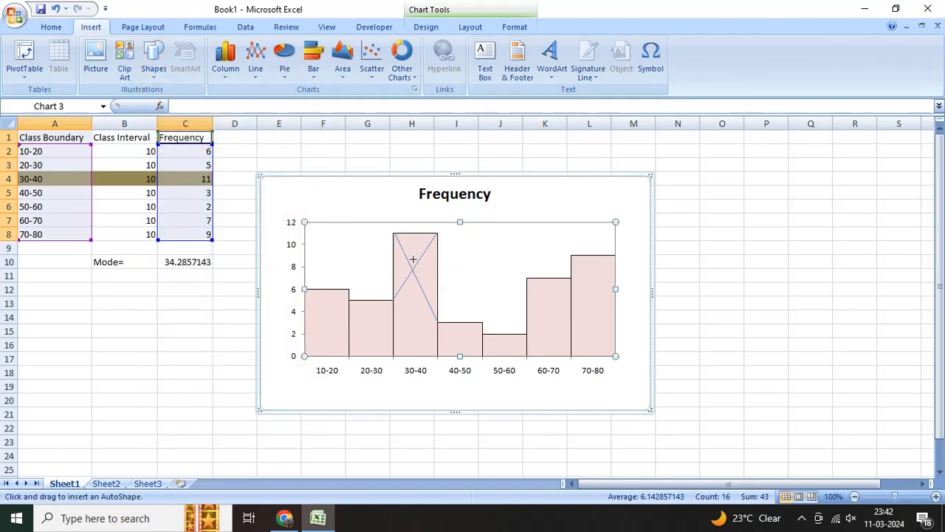
pyautogui.moveTo(412, 268); pyautogui.dragTo(414, 357)
pyautogui.click(498, 271)
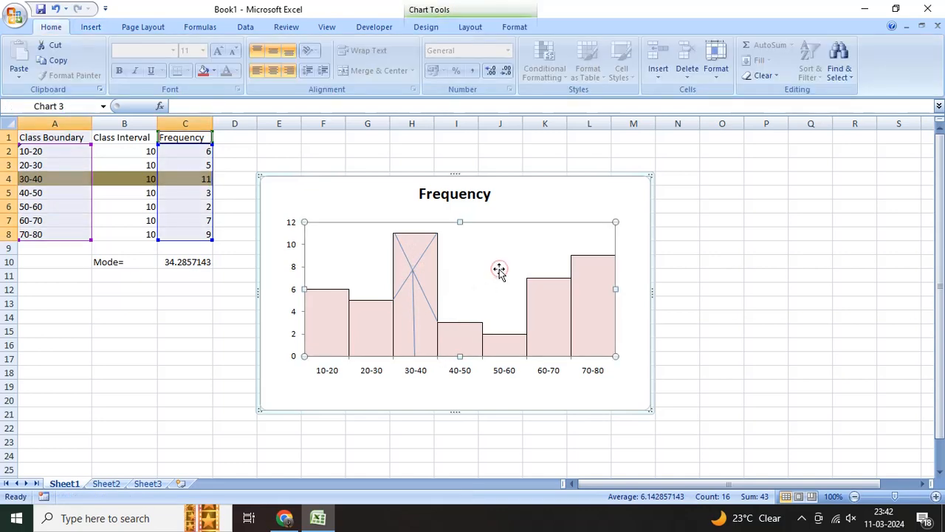
# - Add a horizontal axis title below the histogram's axis reading "Class Boundary"
pyautogui.click(481, 402)
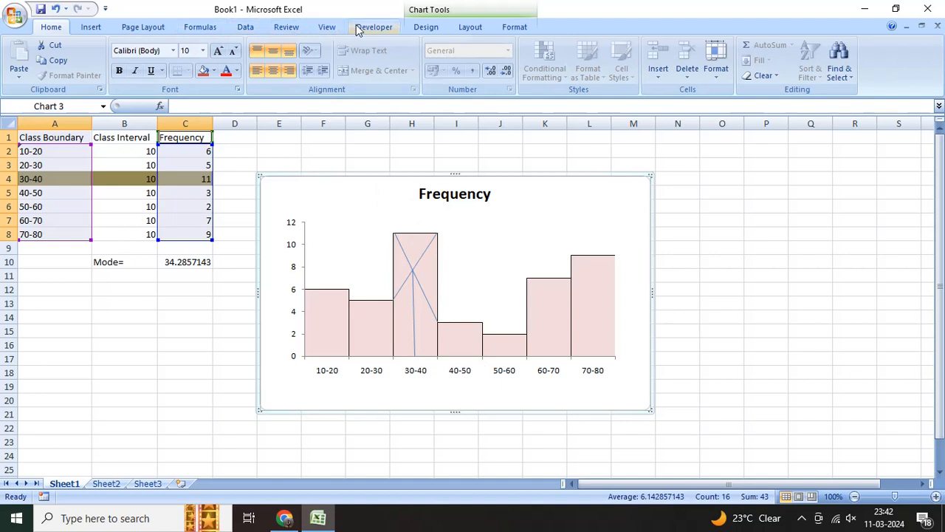
pyautogui.click(472, 28)
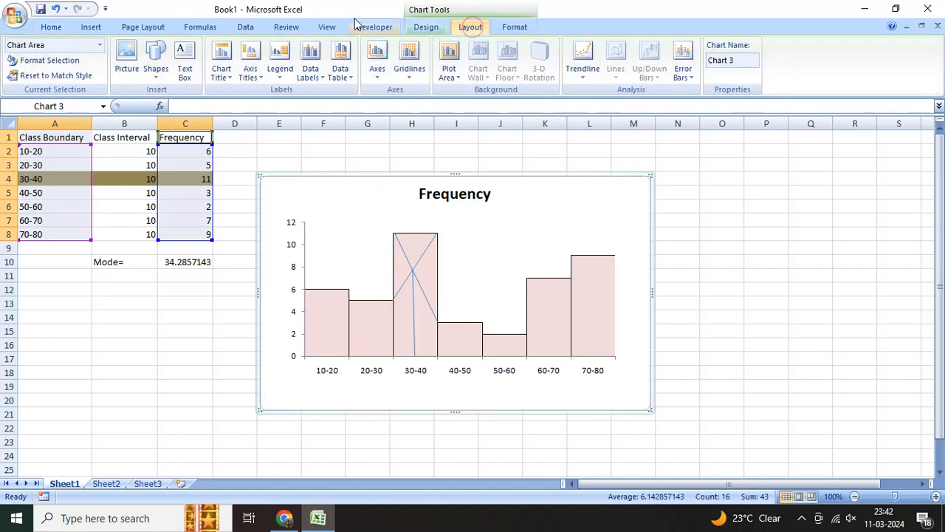
pyautogui.click(249, 66)
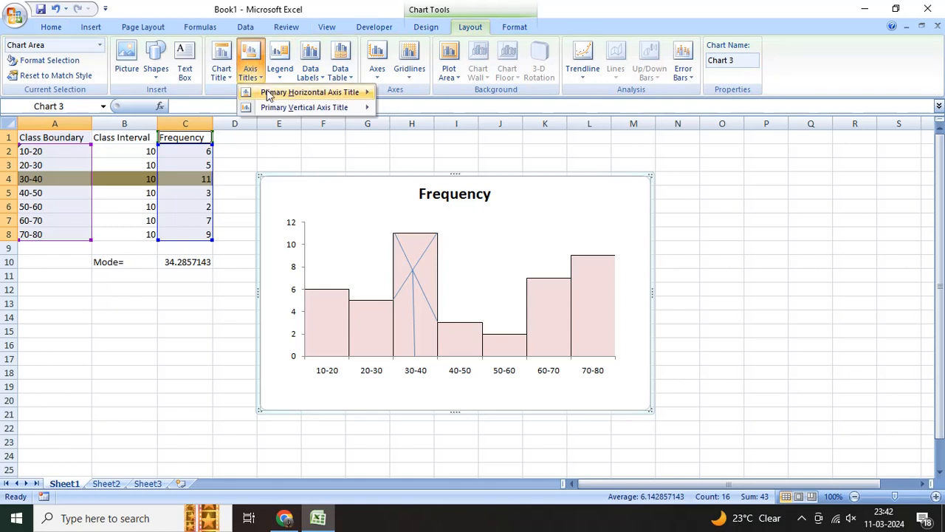
pyautogui.moveTo(356, 96)
pyautogui.click(425, 129)
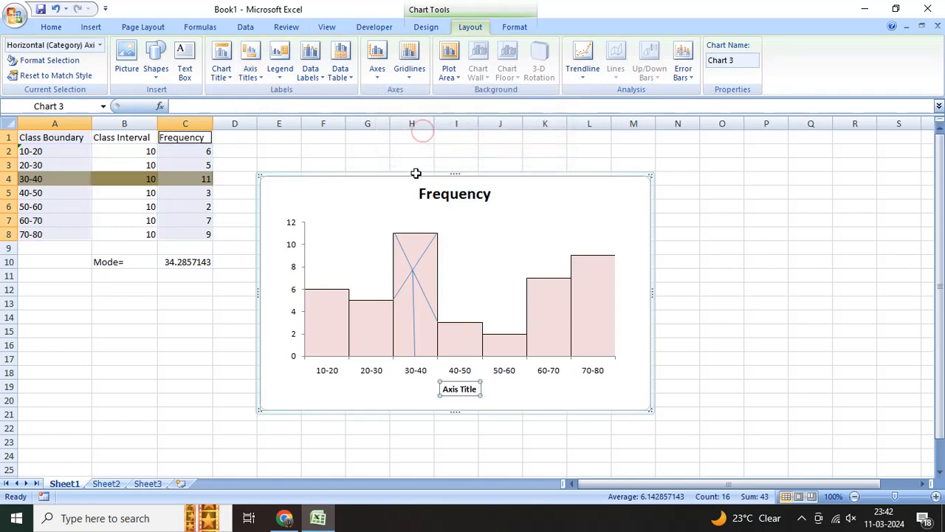
pyautogui.click(329, 105)
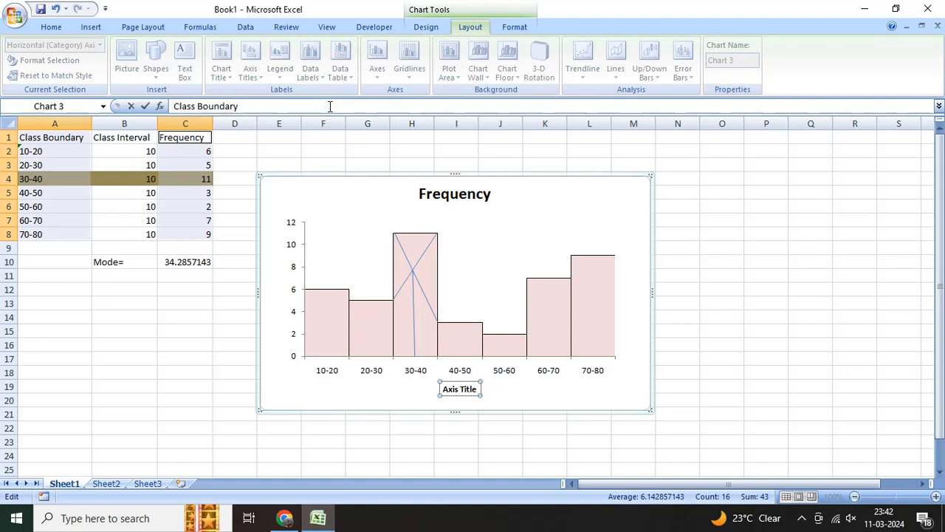
pyautogui.press('Return')
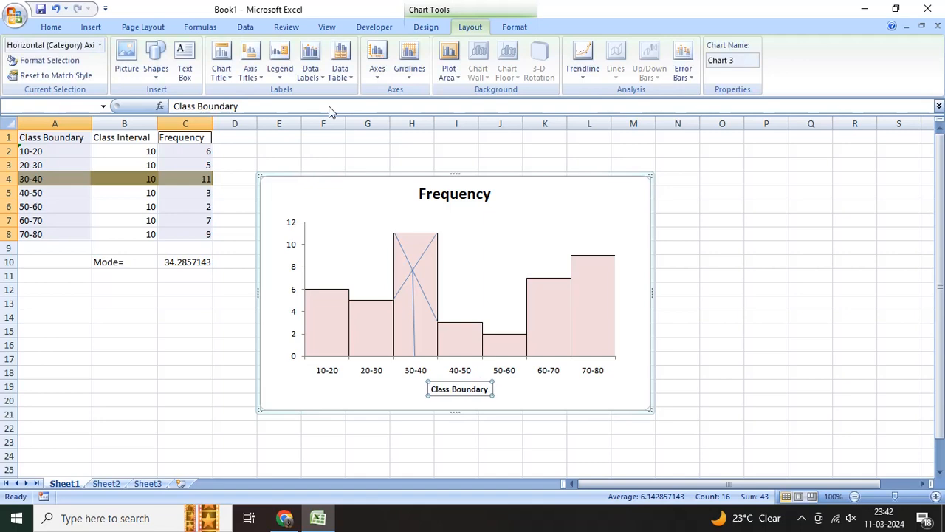
# - Add a rotated title to the histogram's vertical axis reading "Frequency"
pyautogui.click(222, 70)
pyautogui.click(250, 73)
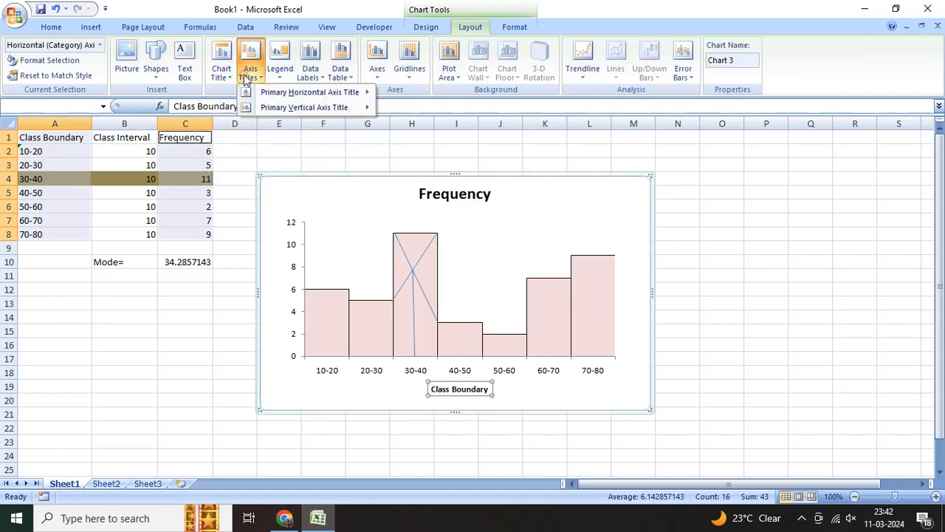
pyautogui.moveTo(270, 109)
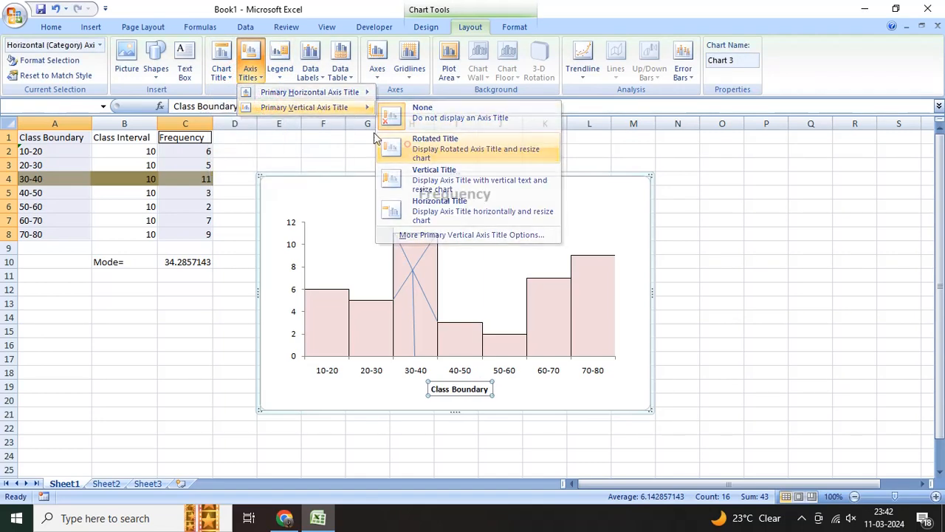
pyautogui.click(407, 144)
pyautogui.click(316, 109)
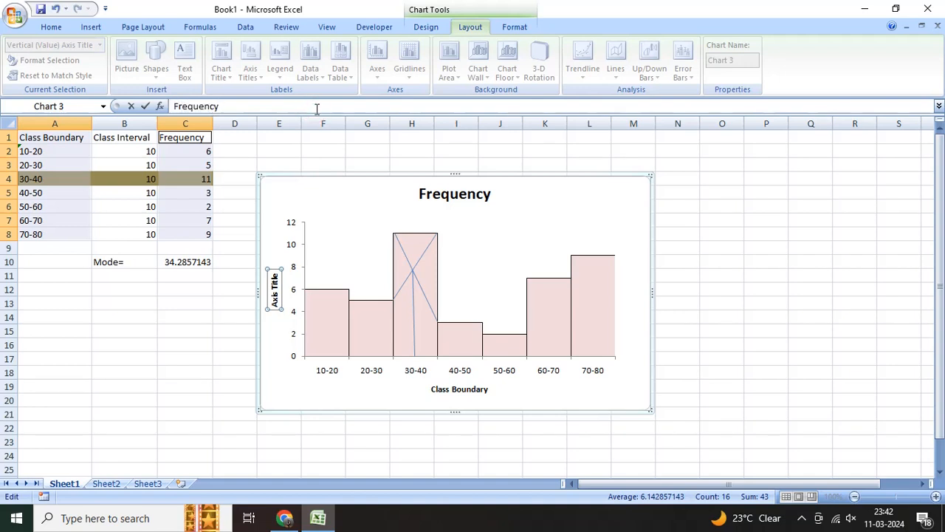
pyautogui.press('Return')
# - Replace the chart title text with "MODE"
pyautogui.click(437, 197)
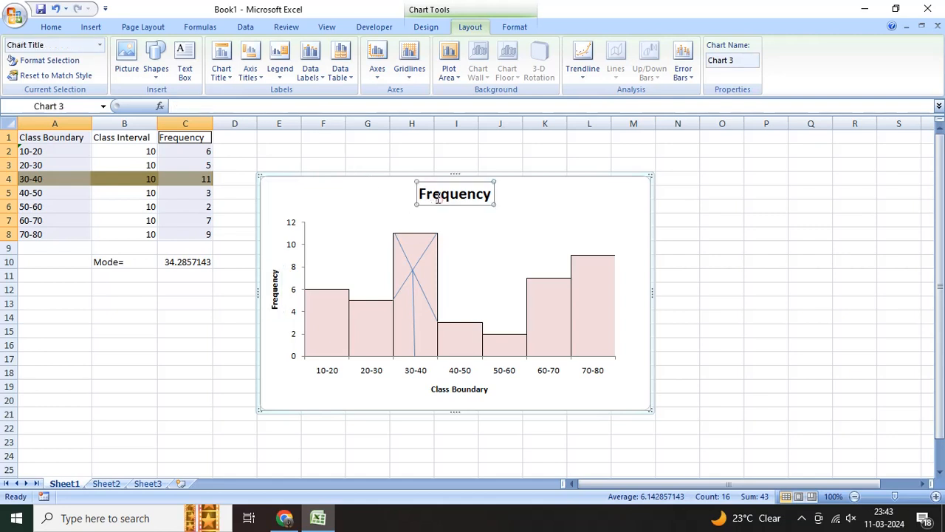
pyautogui.click(474, 201)
pyautogui.doubleClick(479, 196)
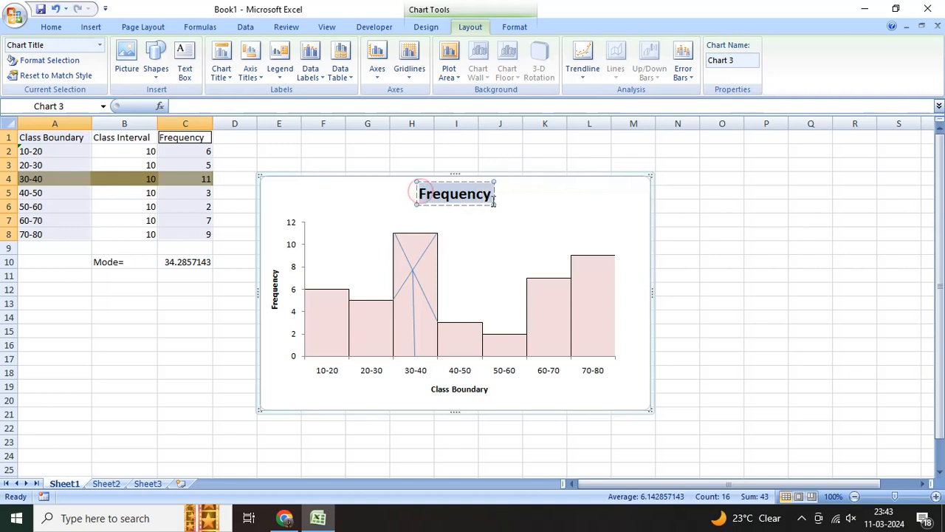
pyautogui.write('MODE')
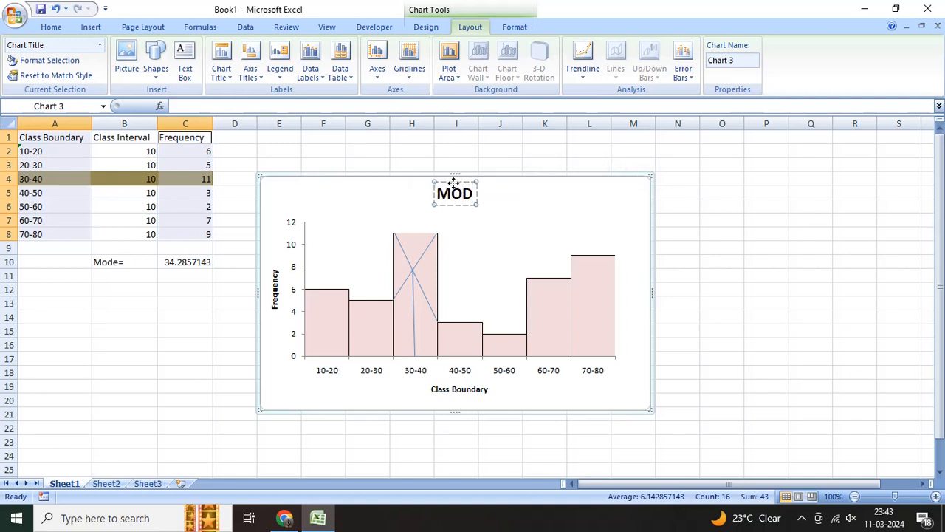
pyautogui.click(625, 205)
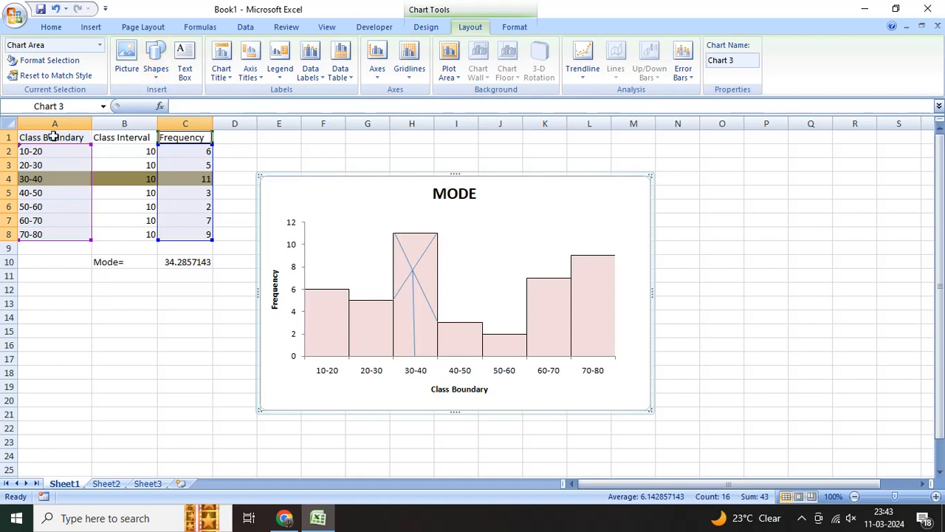
# - Apply all borders to the data table and mode result in cells A1 to C10
pyautogui.moveTo(53, 139); pyautogui.dragTo(190, 234)
pyautogui.press('Escape')
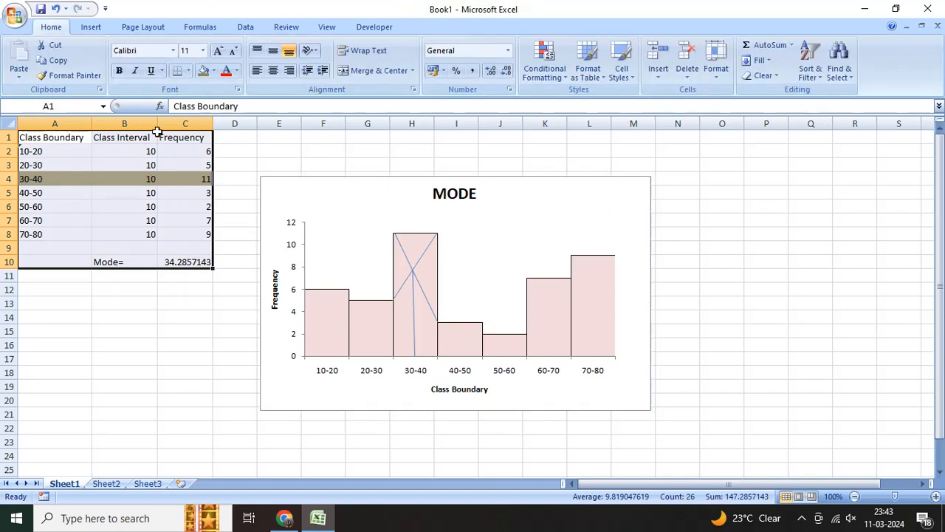
pyautogui.click(189, 72)
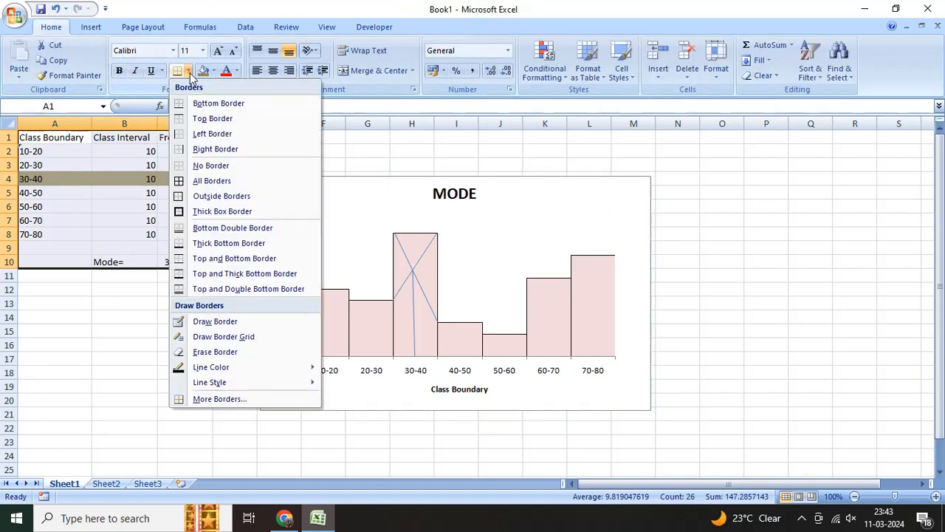
pyautogui.click(198, 182)
pyautogui.click(174, 312)
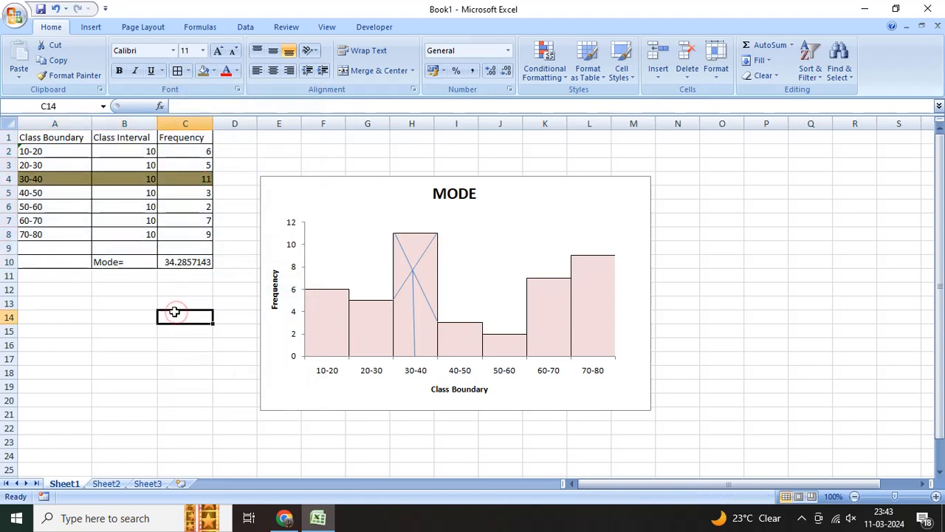